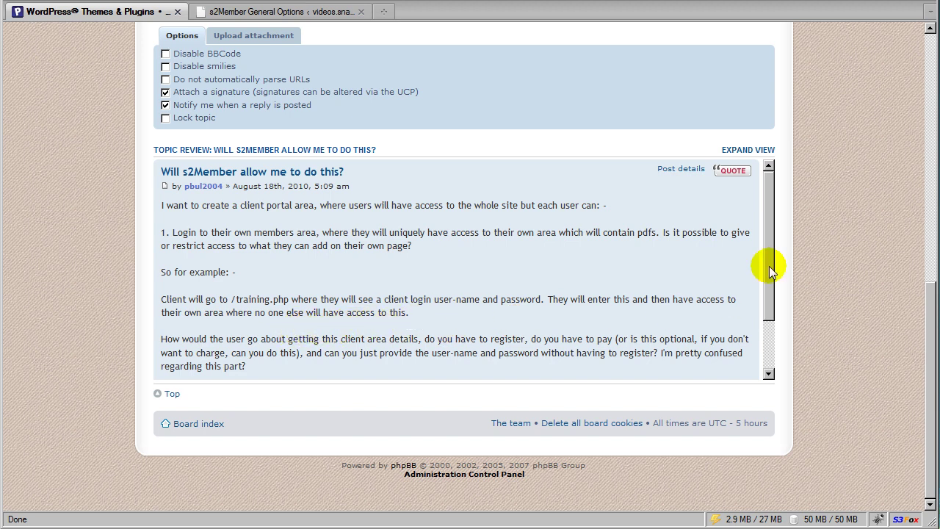
Read through the forum post in the topic review asking whether s2Member supports a private client portal area.
drag(771, 273, 772, 312)
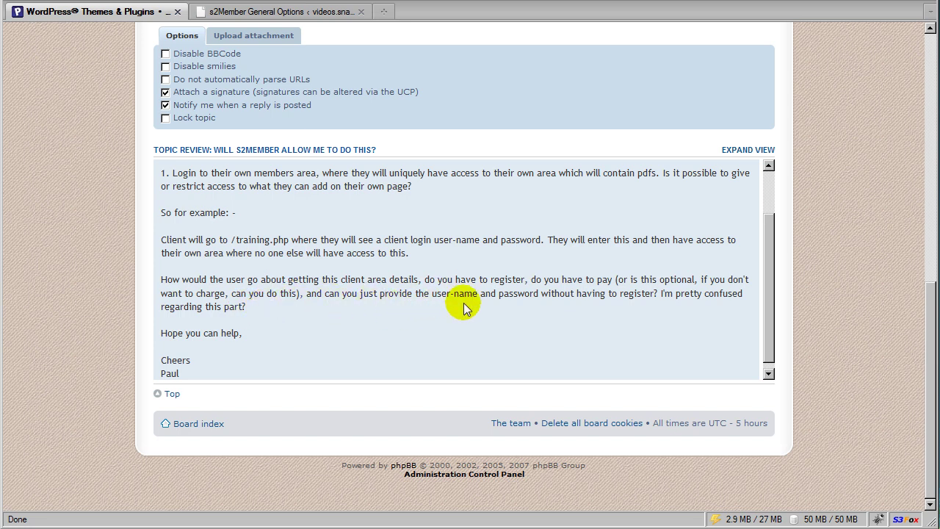
click(768, 294)
drag(768, 294, 770, 256)
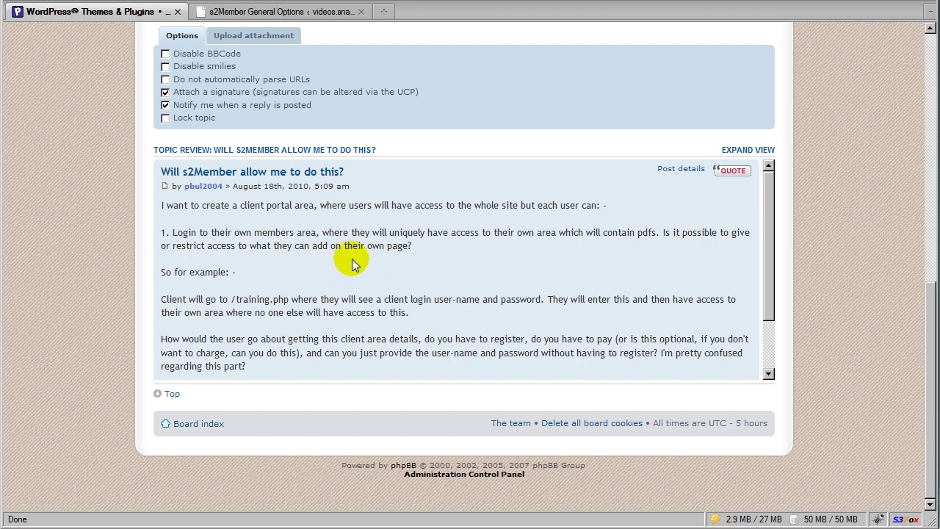
Examine the registration form opened from the Open Registration section's wp-login.php?action=register link in the s2Member General Options, and close the form.
click(279, 15)
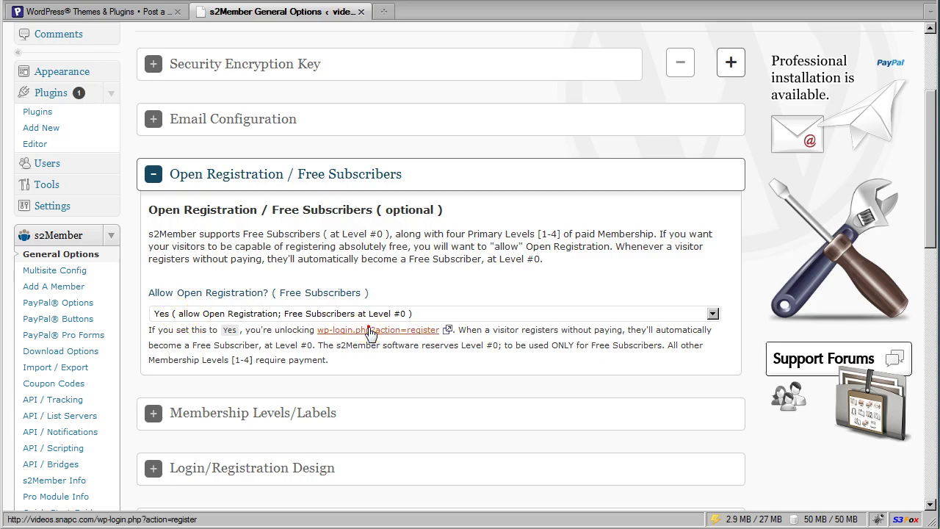
click(368, 329)
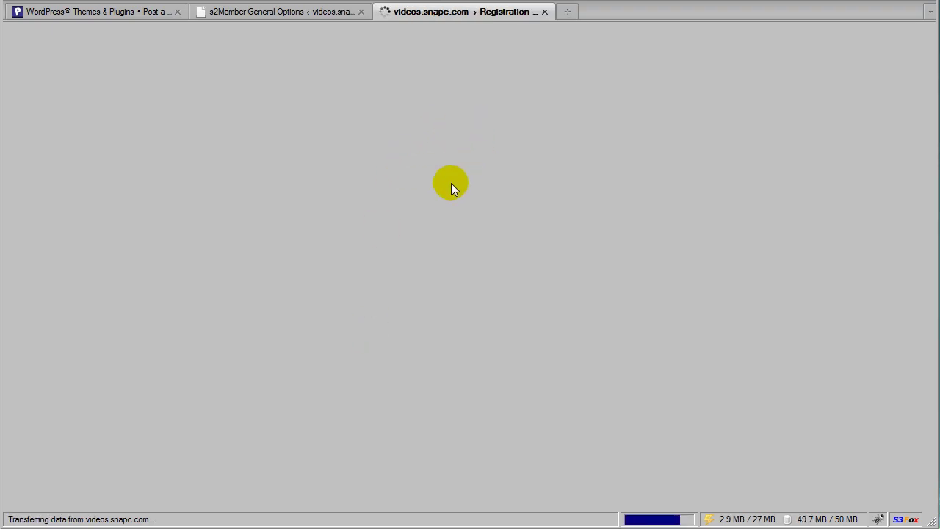
scroll(436, 228, down, 4)
scroll(447, 202, up, 2)
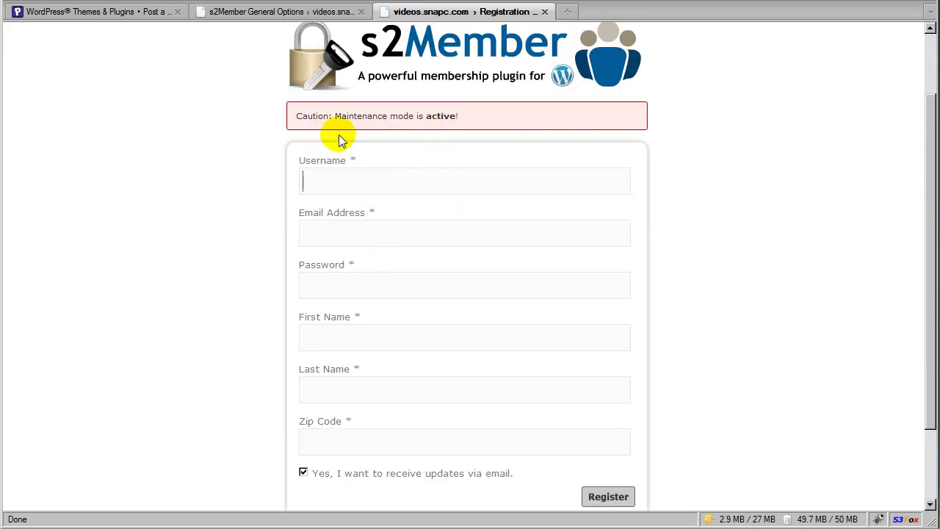
scroll(384, 129, down, 2)
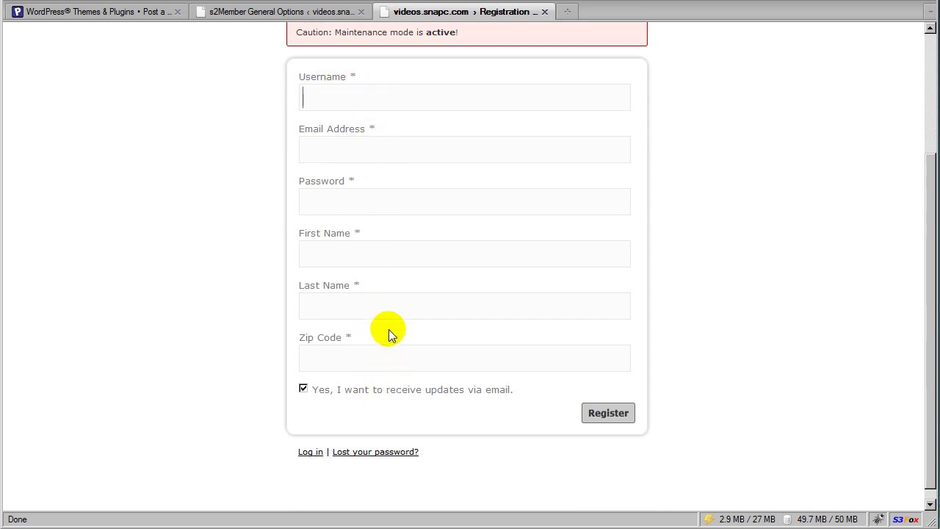
scroll(390, 307, up, 4)
scroll(392, 306, down, 2)
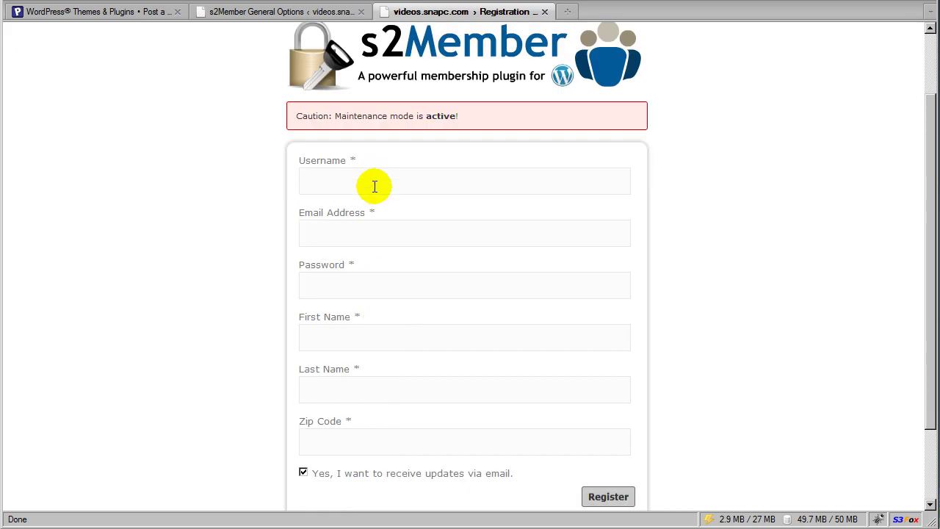
scroll(376, 383, down, 2)
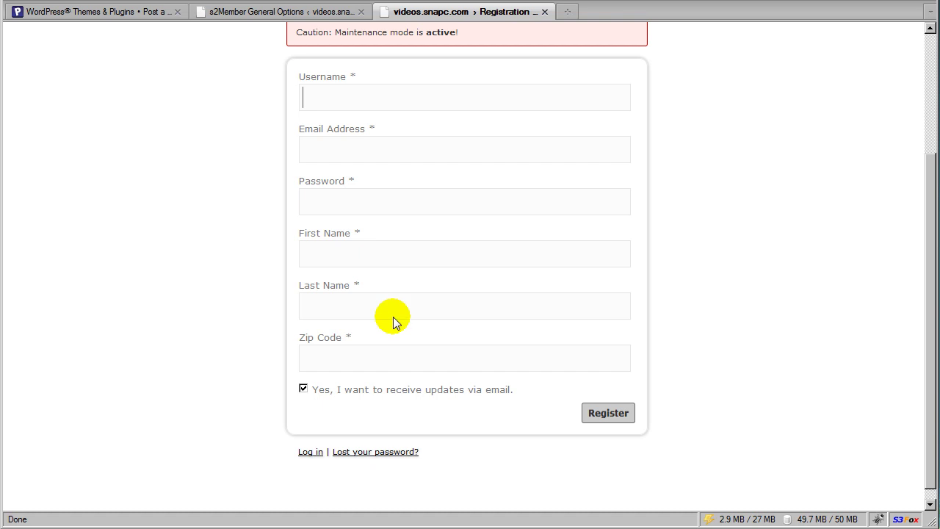
click(544, 12)
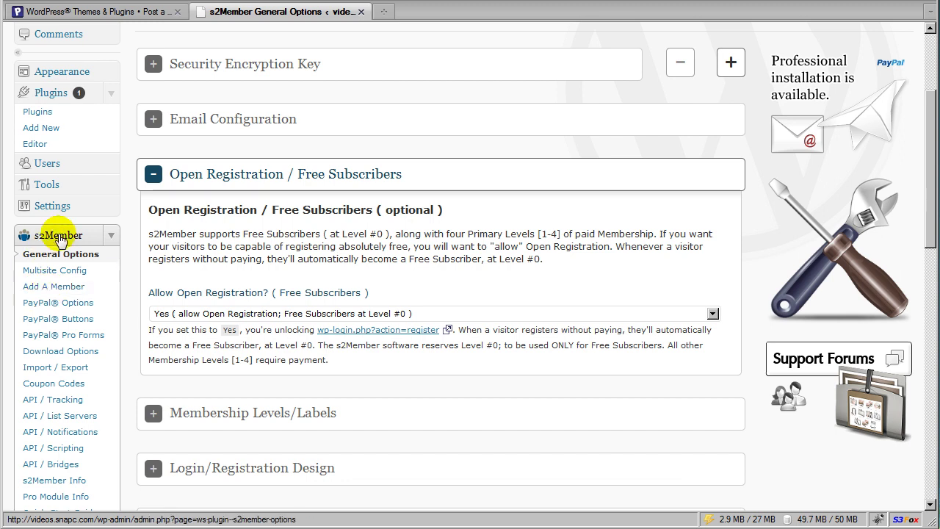
Show the Users submenu entries, and replace the expanded Open Registration / Free Subscribers section with the Login Welcome Page section.
click(111, 163)
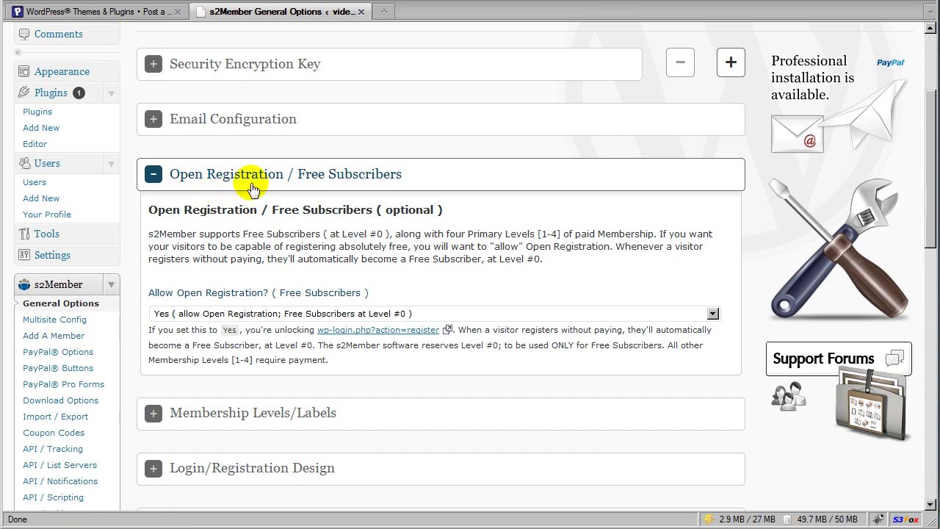
click(249, 185)
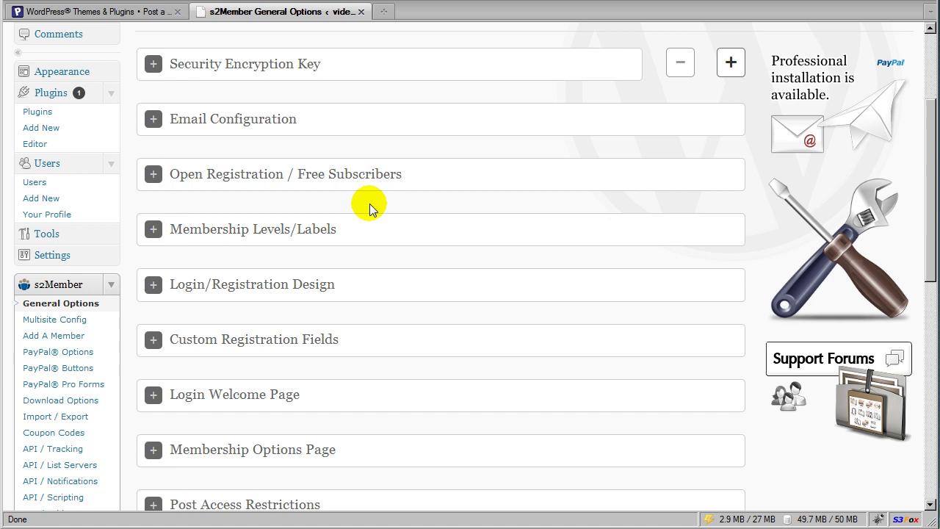
scroll(370, 203, down, 2)
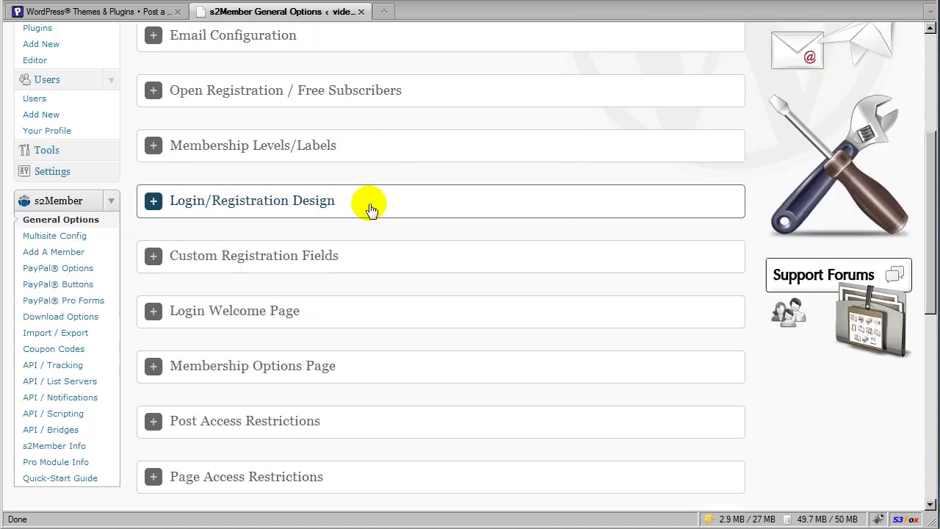
scroll(368, 214, down, 4)
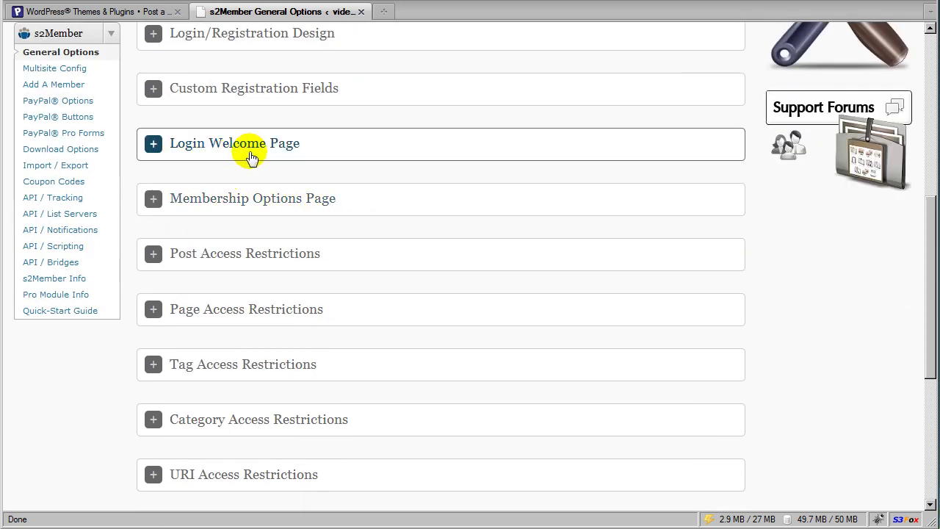
click(295, 156)
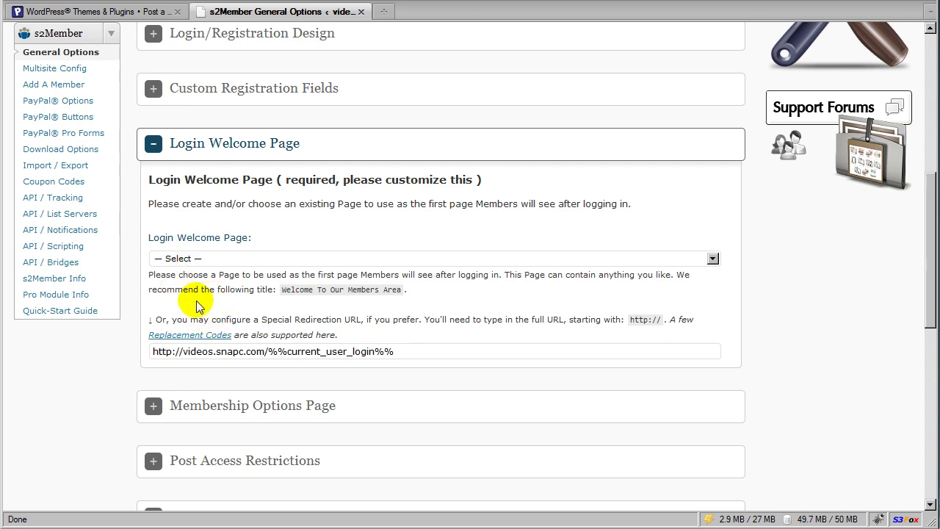
Review the pages selectable as Login Welcome Page, keeping — Select —, and check the Replacement Codes supported in the redirection URL.
click(184, 258)
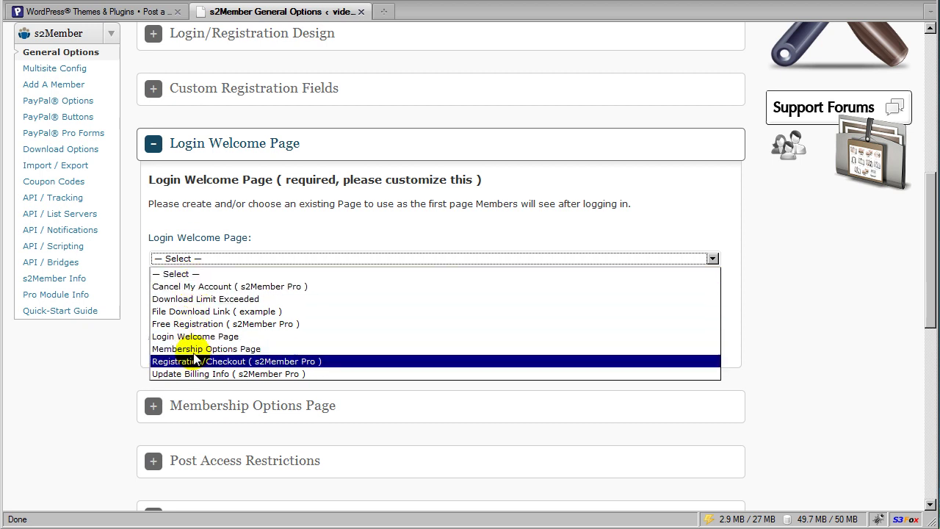
click(182, 273)
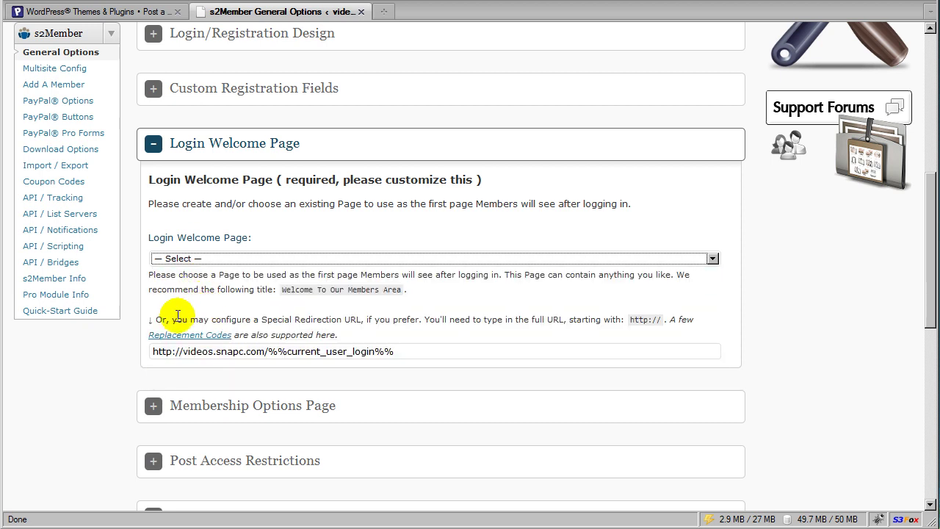
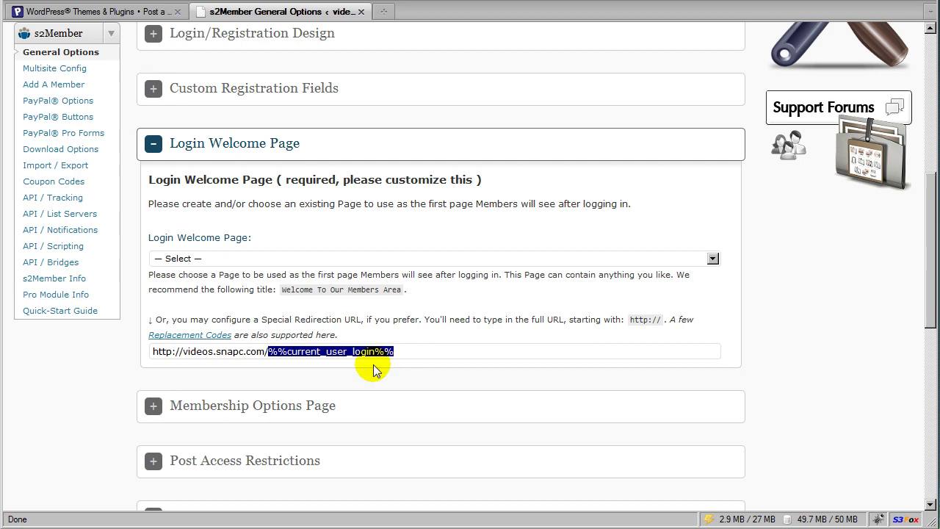
click(297, 375)
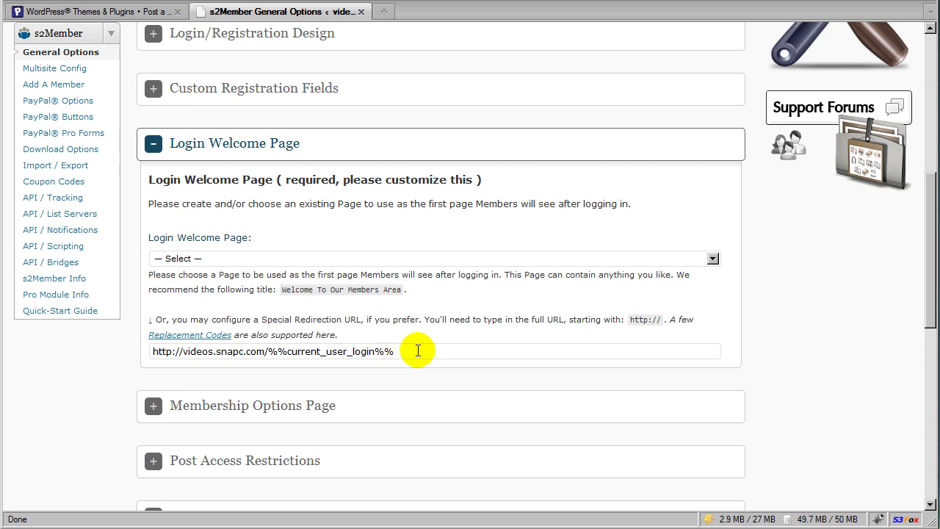
click(205, 336)
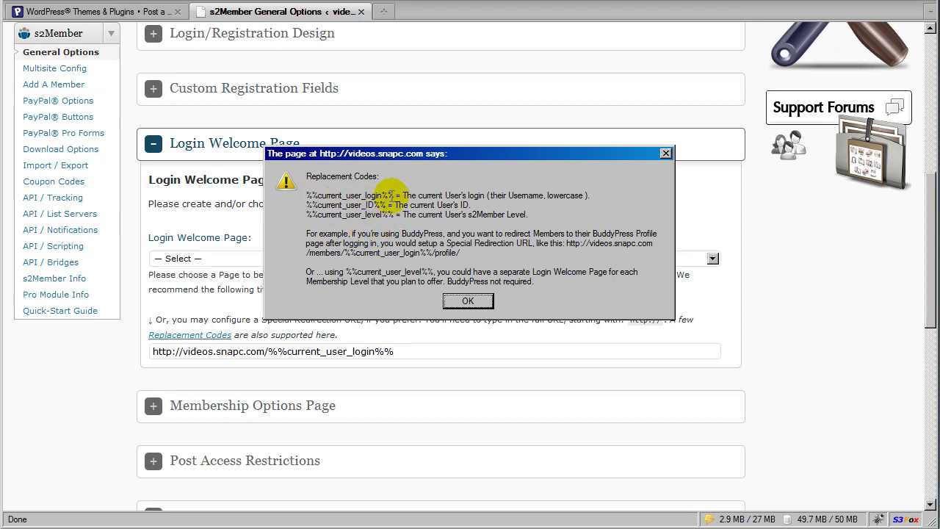
drag(394, 194, 309, 195)
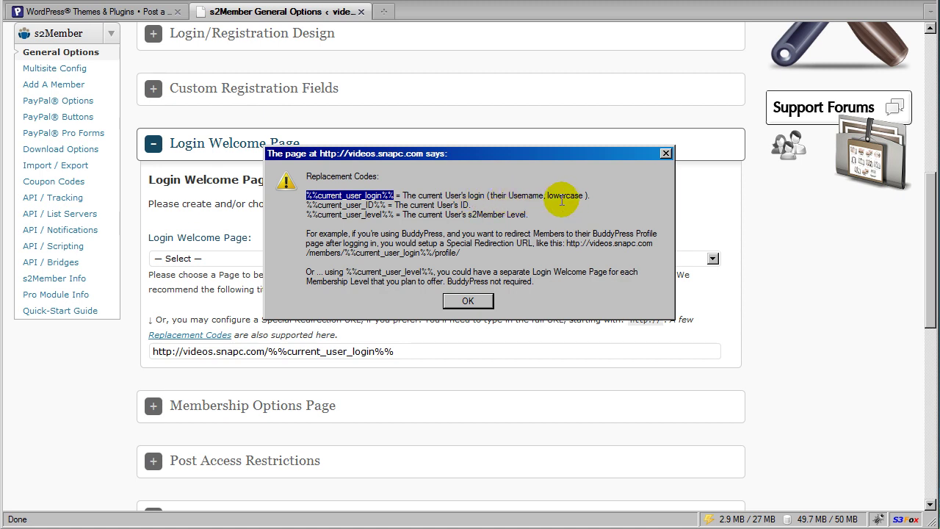
click(470, 301)
Examine the Special Redirection URL, highlighting the site address and its %%current_user_login%% replacement code.
click(406, 351)
drag(406, 351, 269, 351)
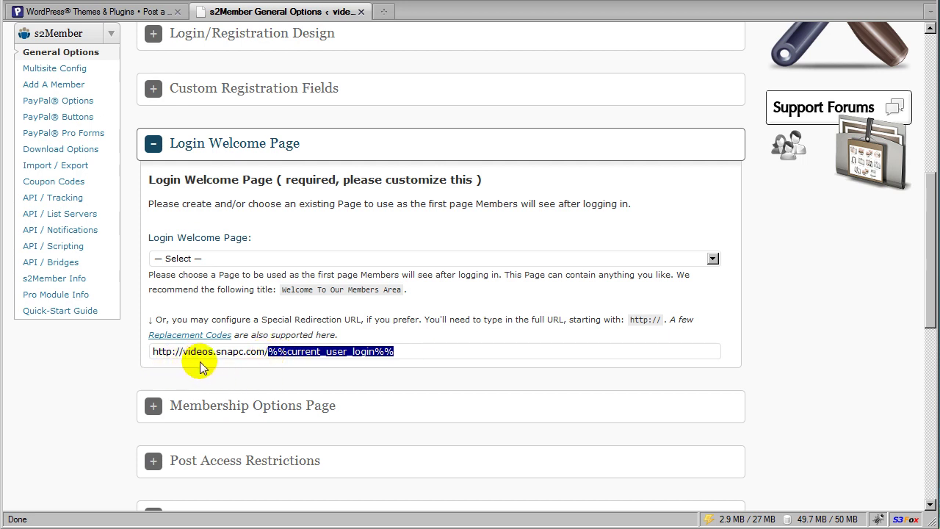
click(153, 353)
drag(208, 353, 292, 352)
drag(395, 353, 153, 351)
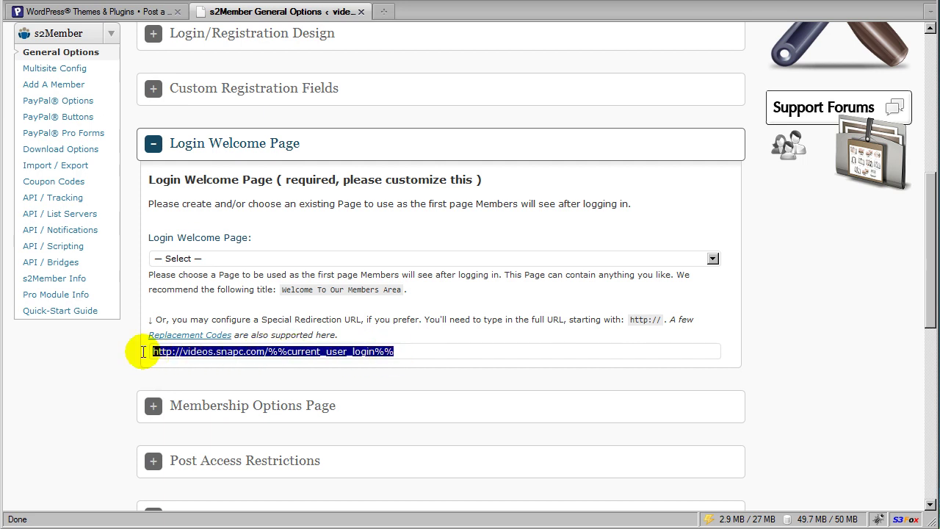
click(276, 360)
triple_click(272, 352)
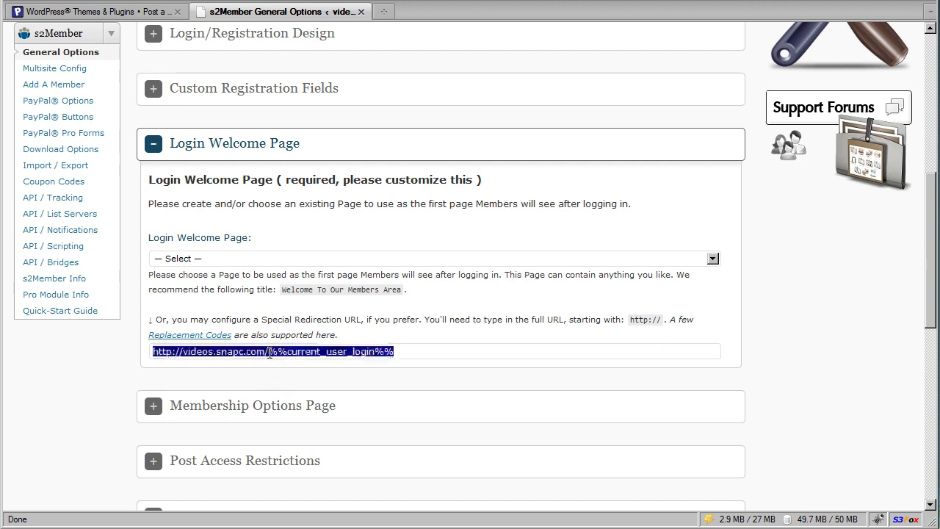
click(294, 352)
drag(269, 352, 405, 350)
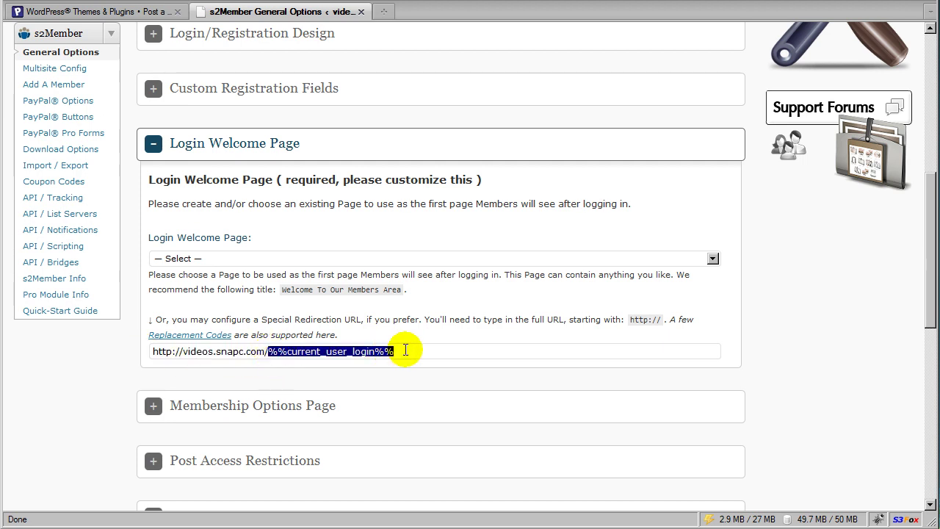
click(306, 365)
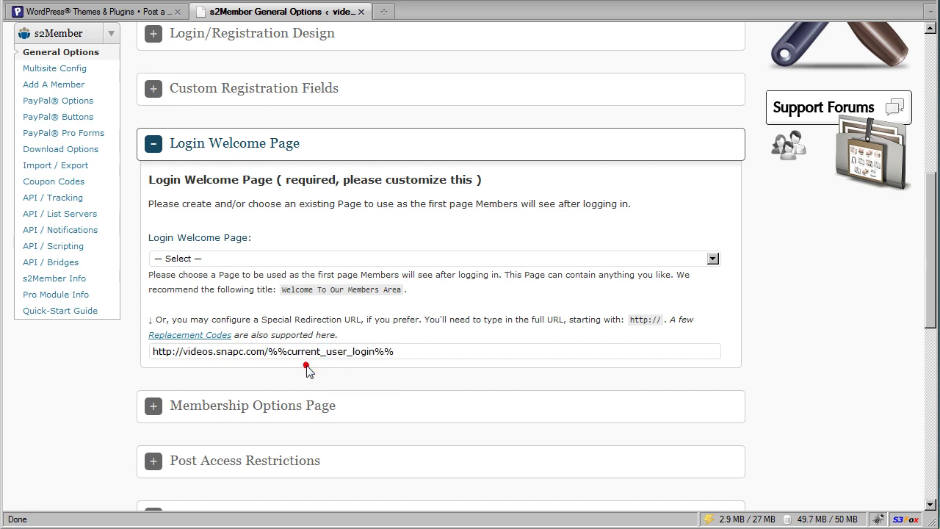
drag(403, 351, 268, 351)
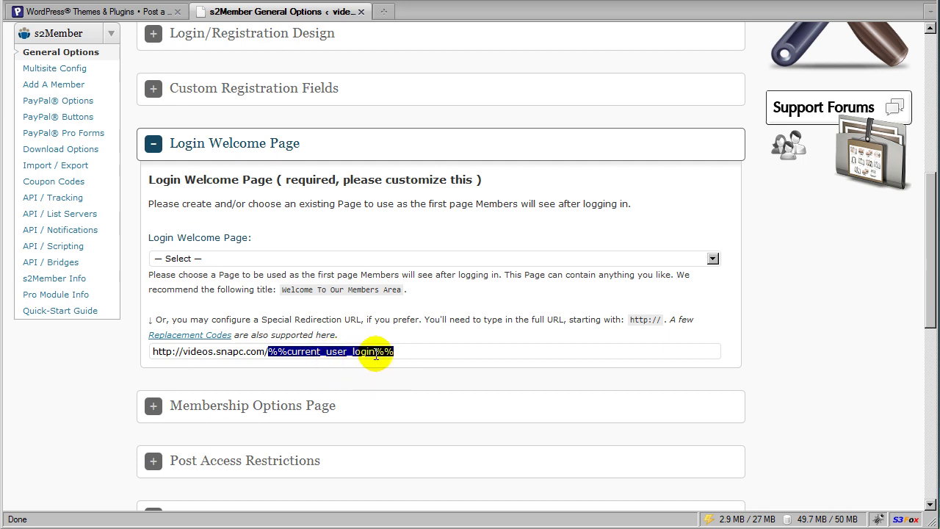
drag(408, 352, 273, 352)
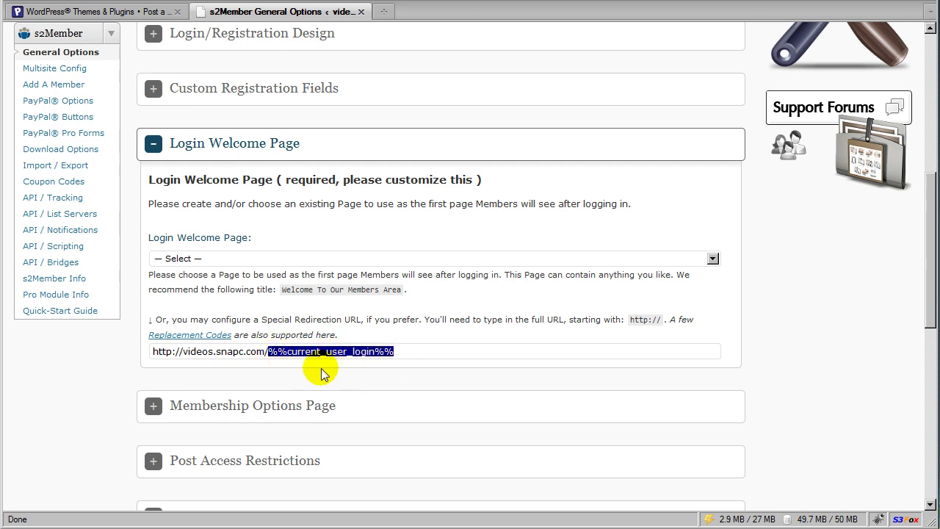
click(327, 371)
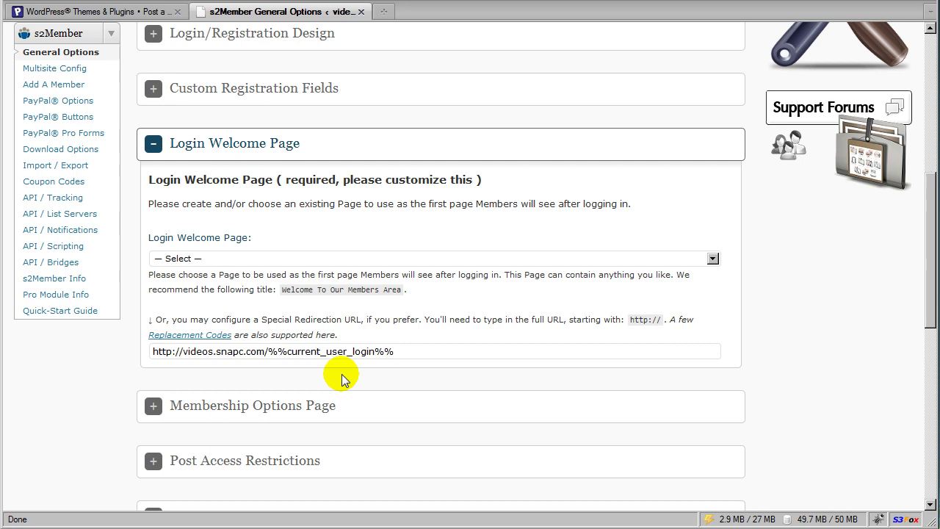
click(398, 351)
drag(398, 351, 274, 351)
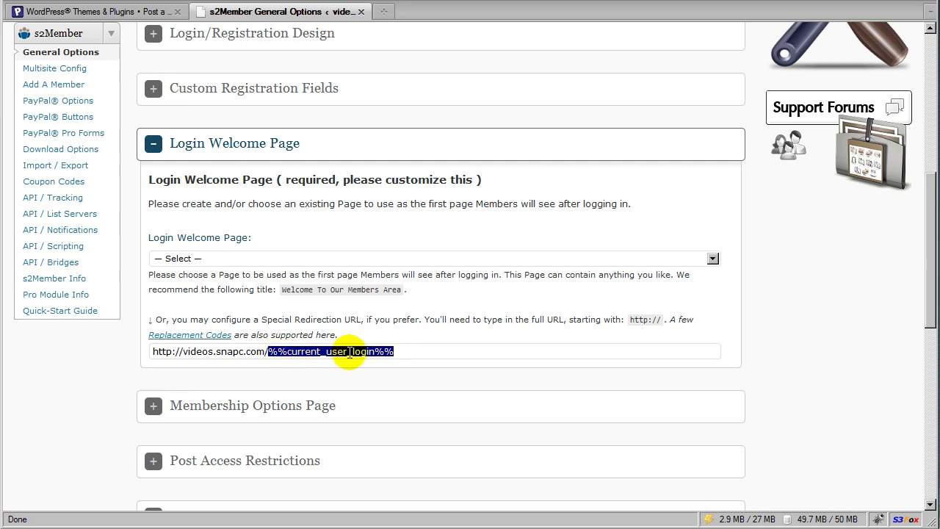
click(284, 374)
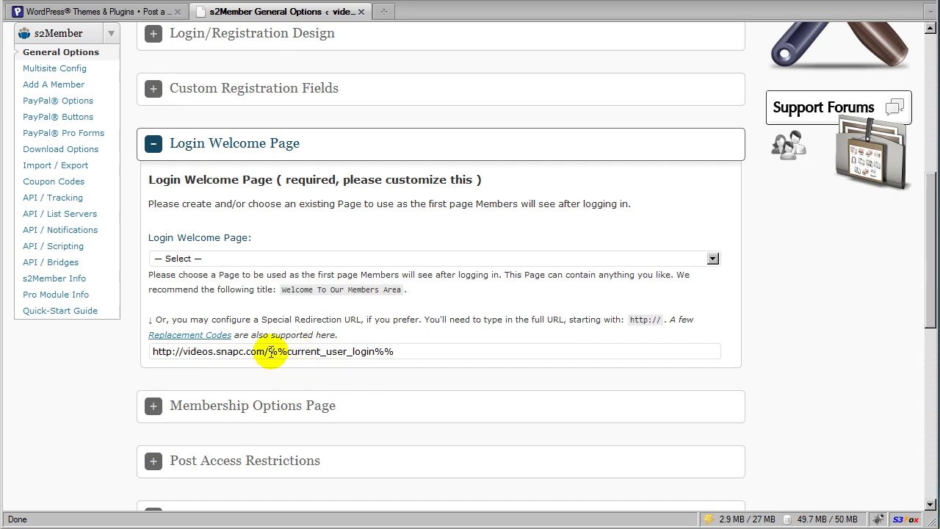
drag(268, 351, 381, 367)
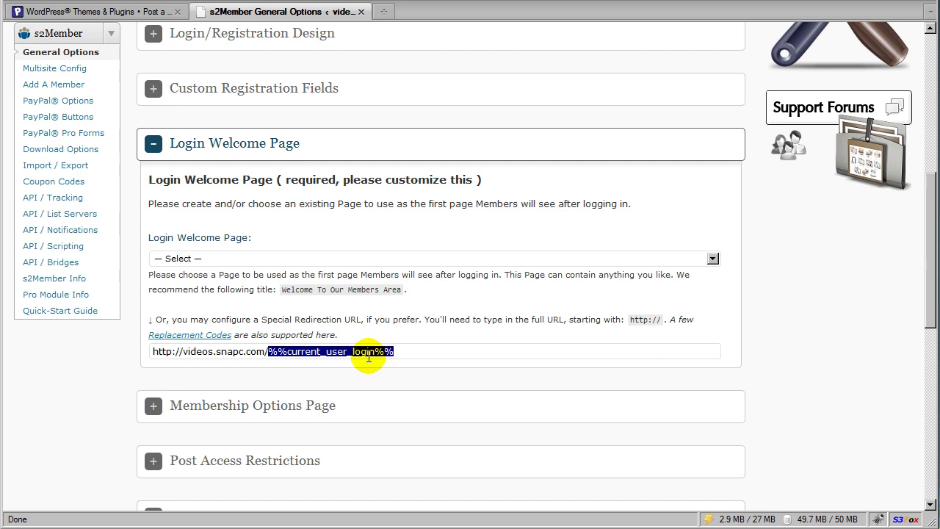
click(299, 379)
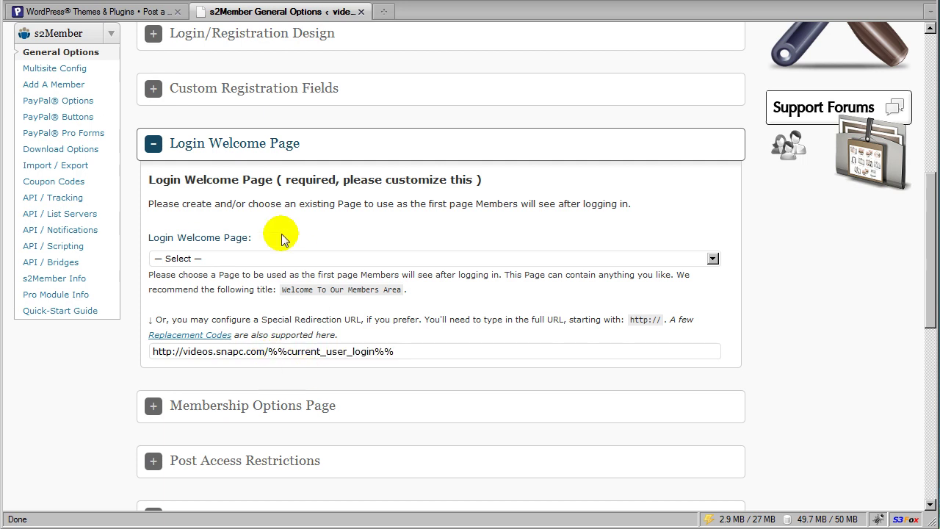
Collapse the Login Welcome Page section and go to the site's Pages list.
click(257, 153)
scroll(195, 245, up, 6)
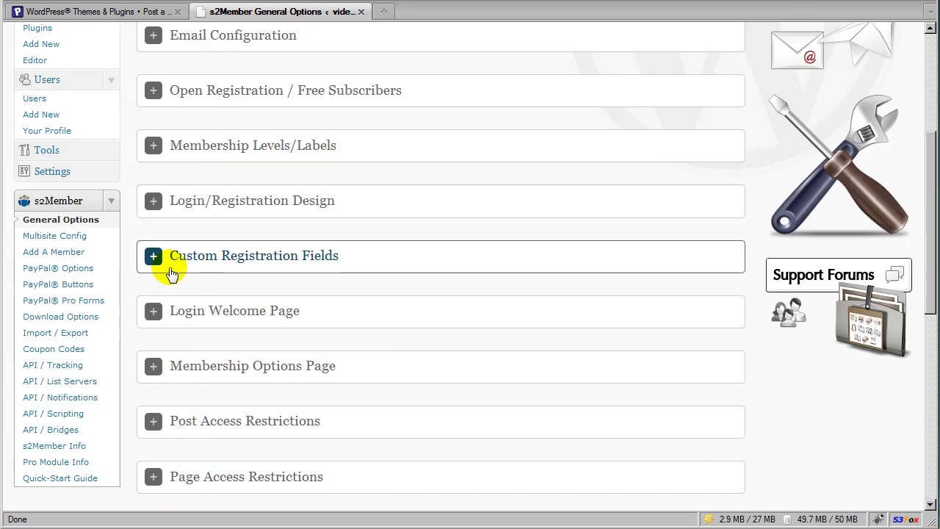
scroll(176, 253, up, 2)
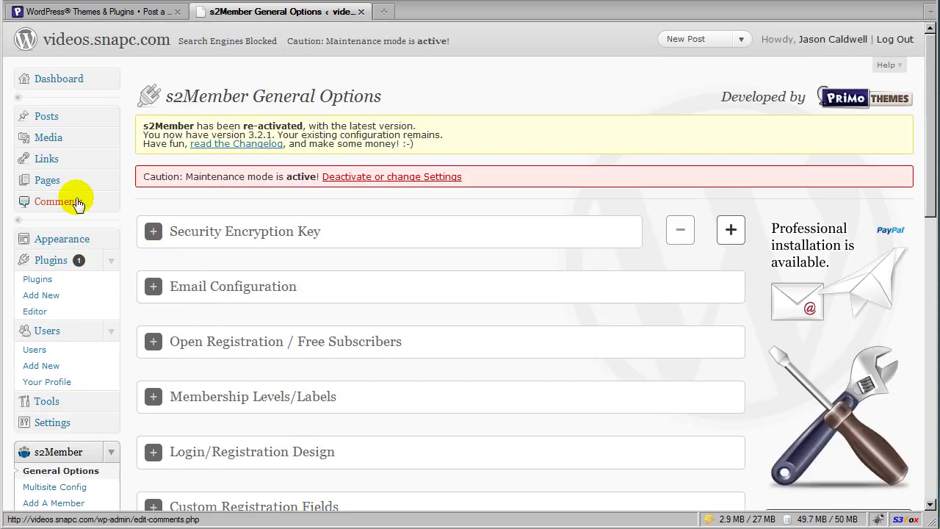
click(49, 188)
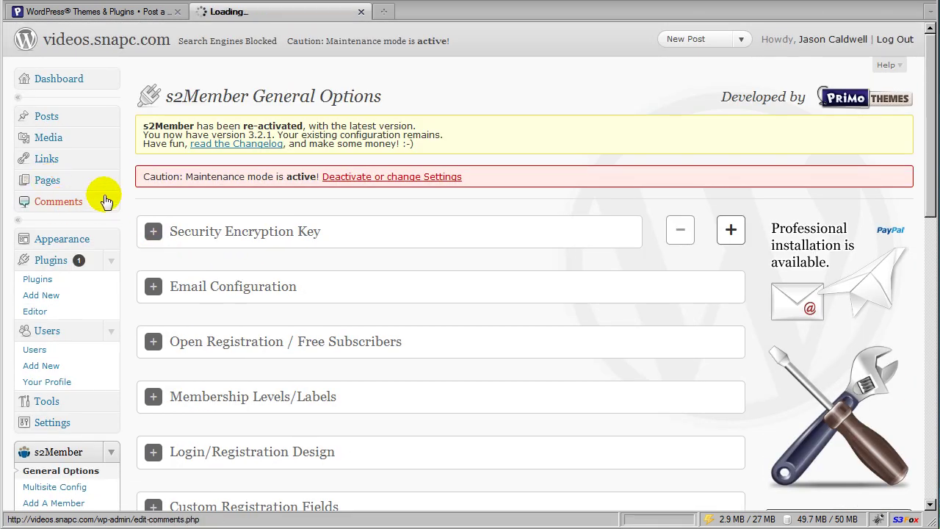
Create a new page titled with the client's full name.
click(53, 183)
click(59, 217)
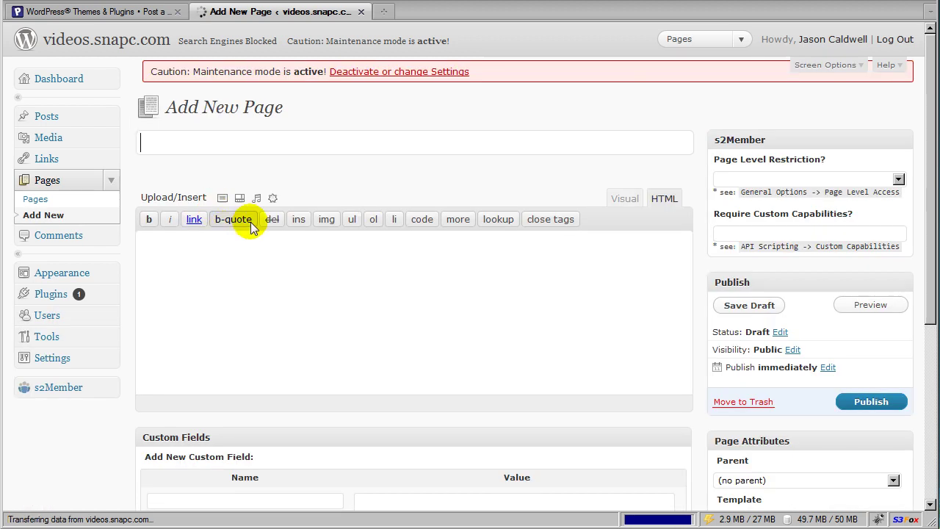
click(256, 153)
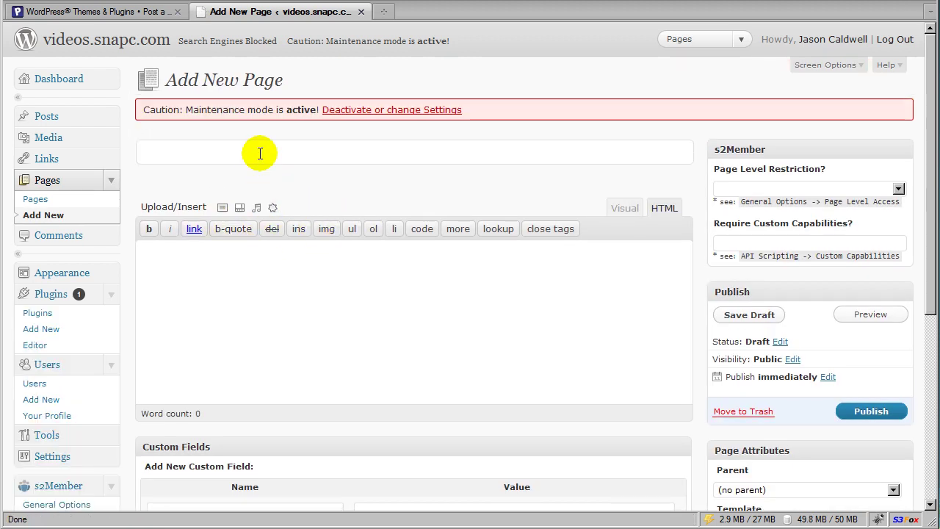
text(Mary Jane)
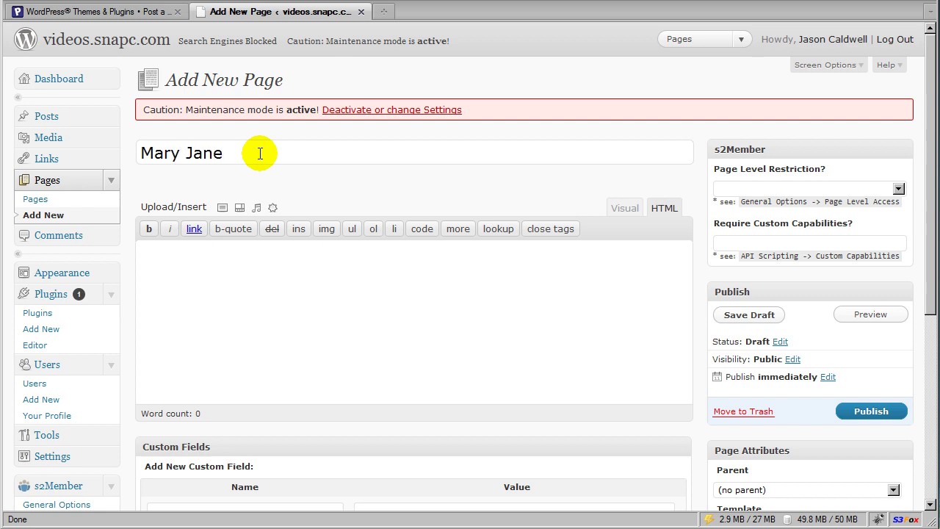
click(298, 184)
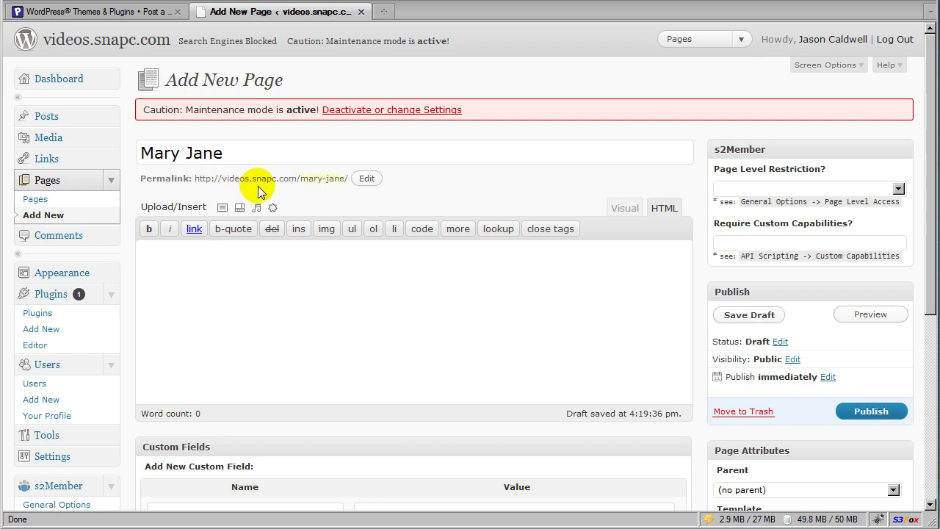
Change the page's permalink slug to the client's username, written as one word without a hyphen.
click(314, 181)
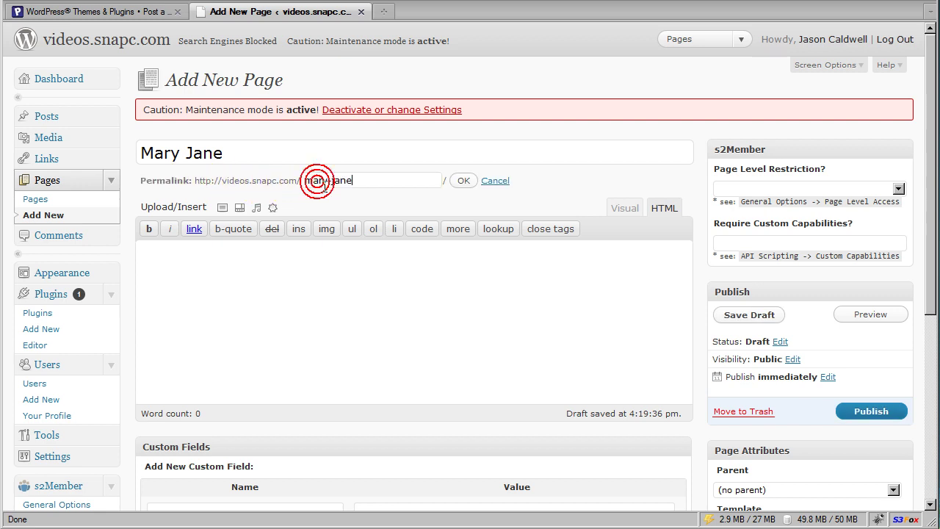
click(336, 183)
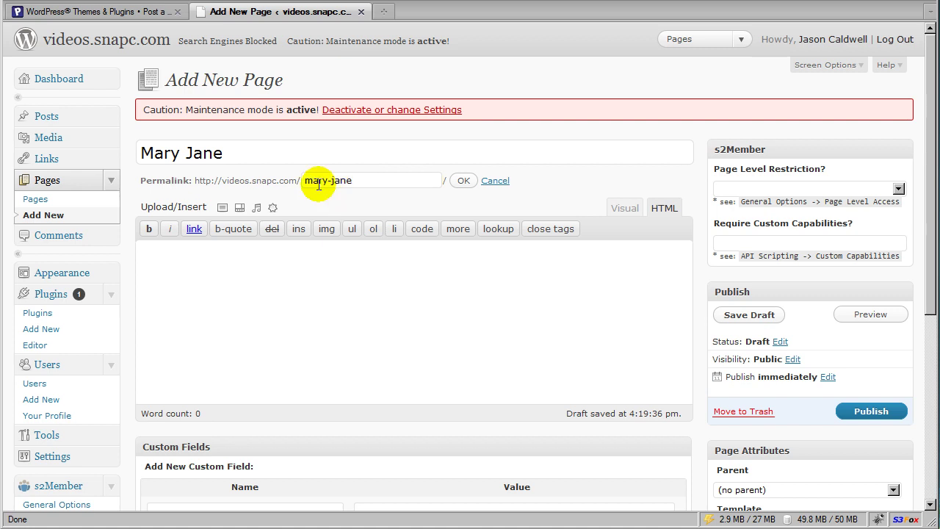
double_click(374, 181)
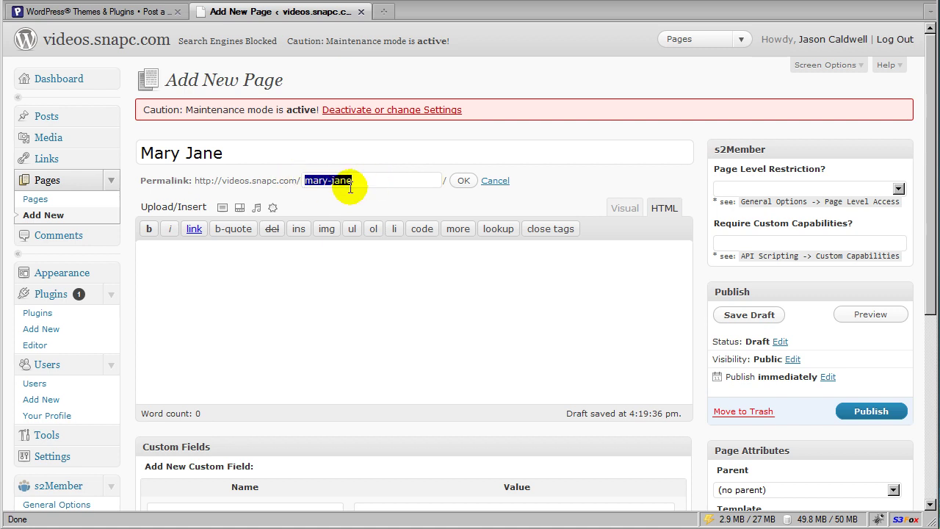
text(mar)
click(464, 182)
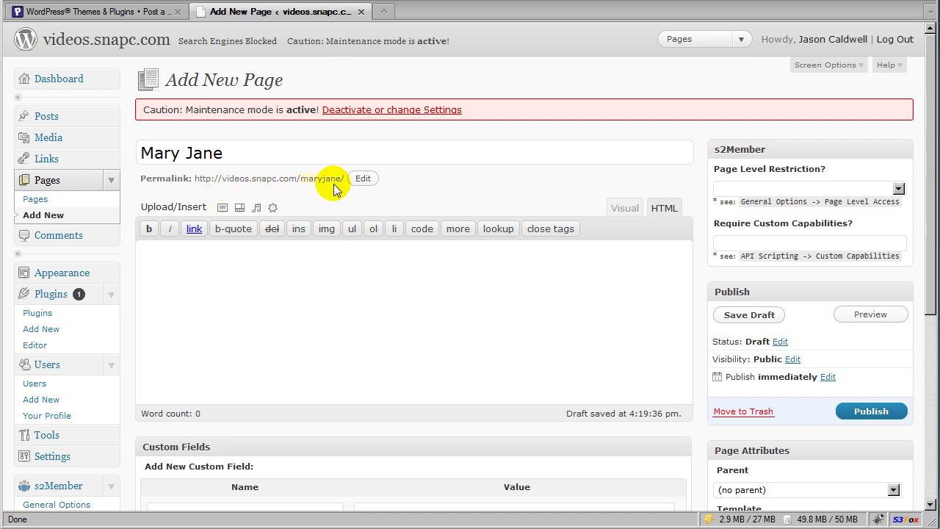
Enter "[ content filler ]" as the new page's body content.
click(341, 289)
text(adfadfadsf)
double_click(189, 254)
text([ content fi)
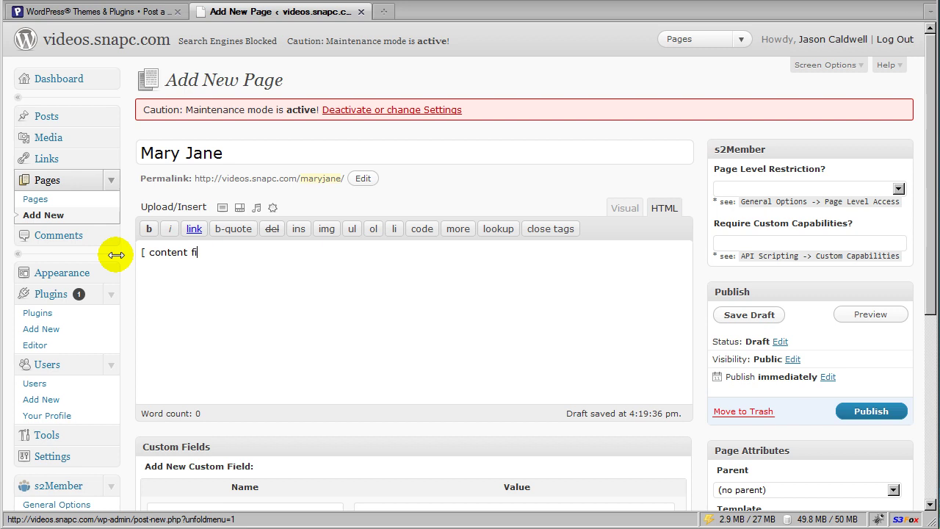
text(ller ])
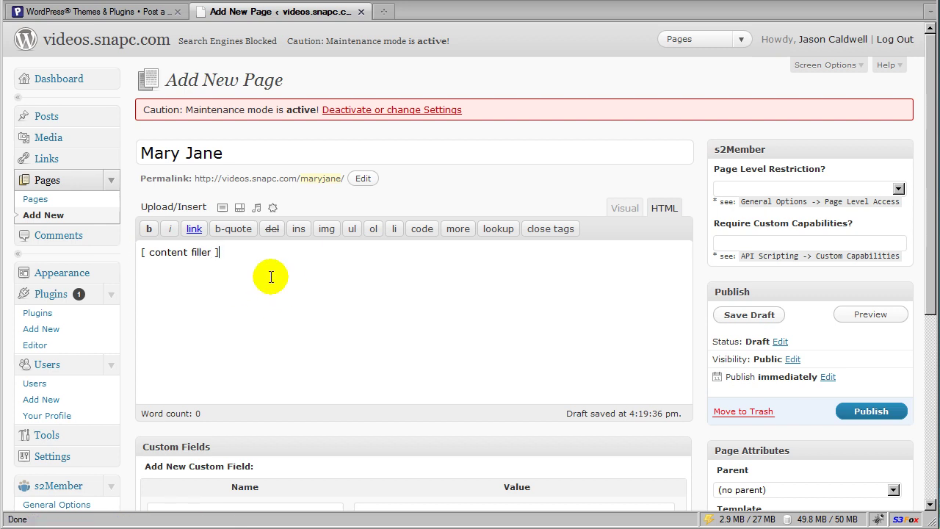
click(279, 269)
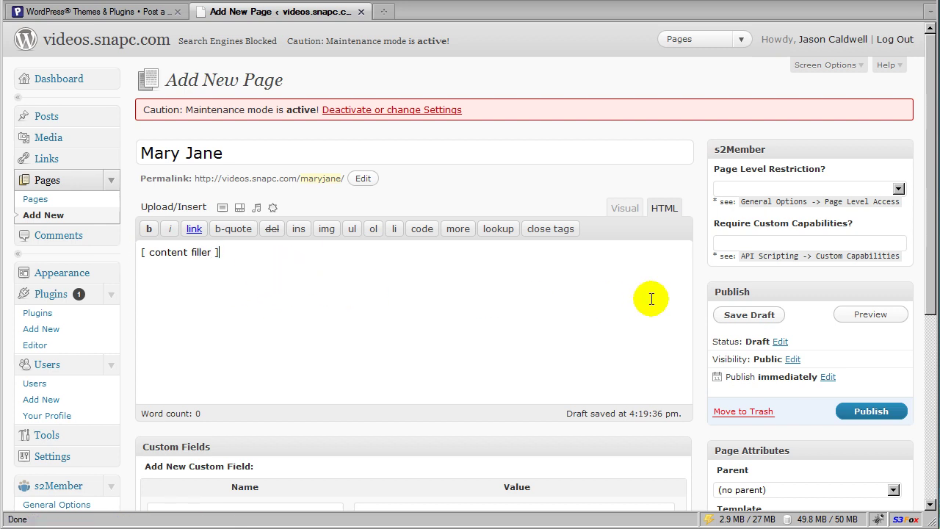
click(627, 210)
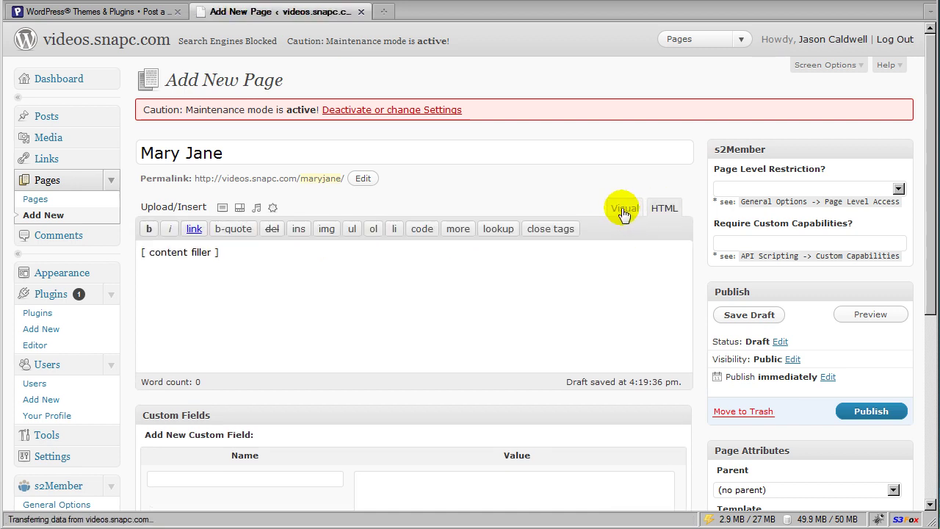
click(533, 290)
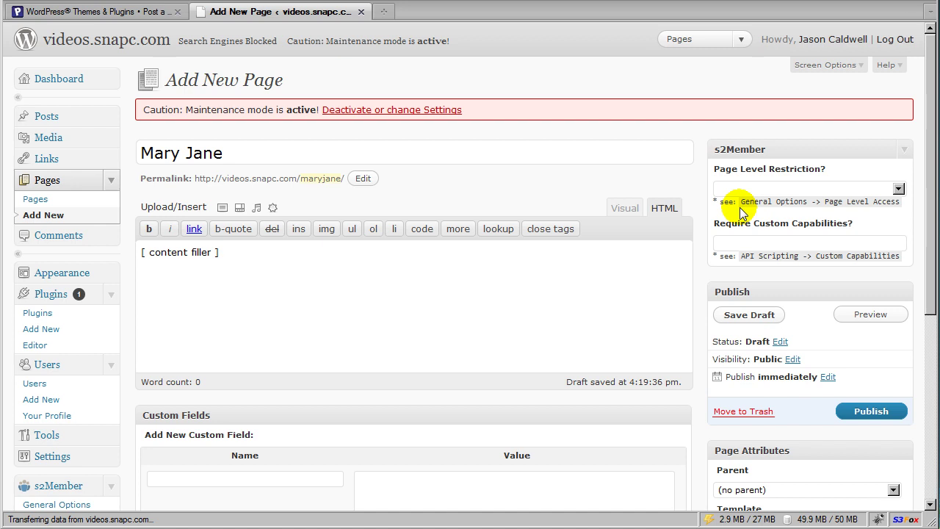
Set the page's s2Member Page Level Restriction to Require Level# 0 ( or higher ).
click(755, 189)
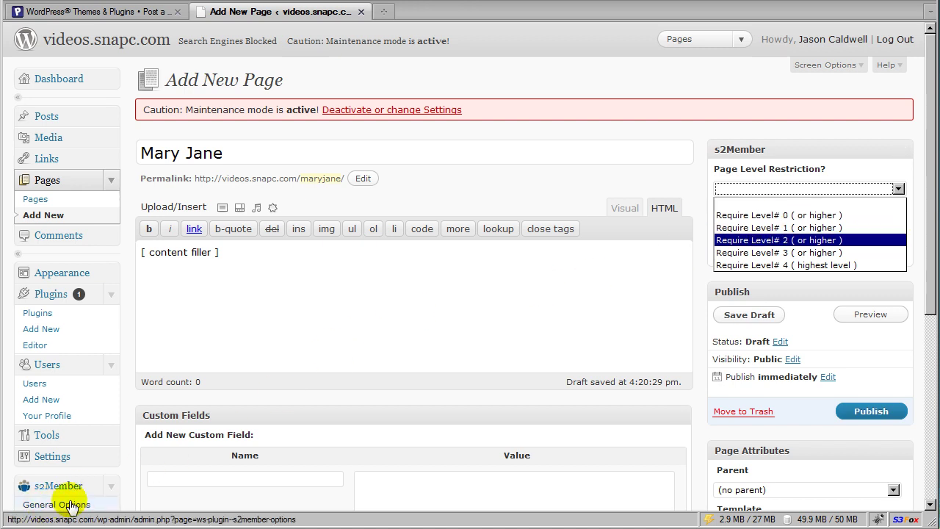
click(777, 215)
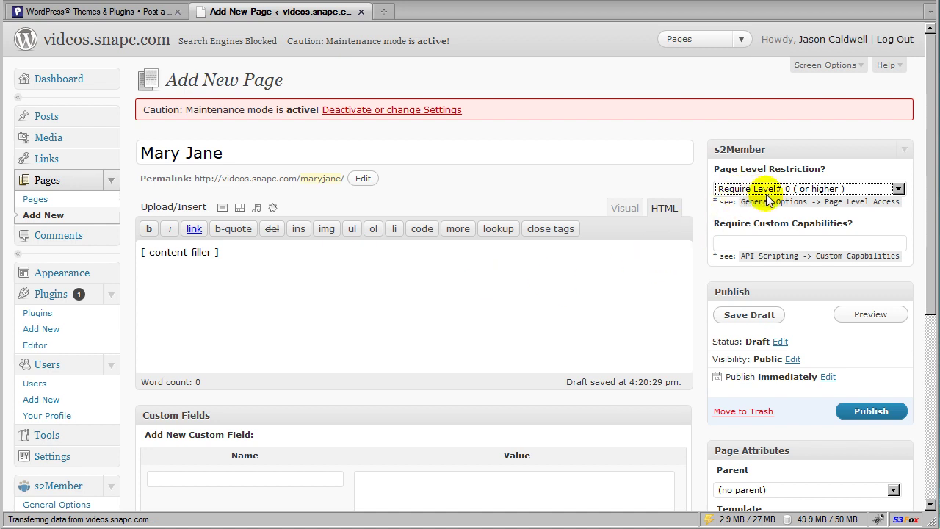
click(785, 189)
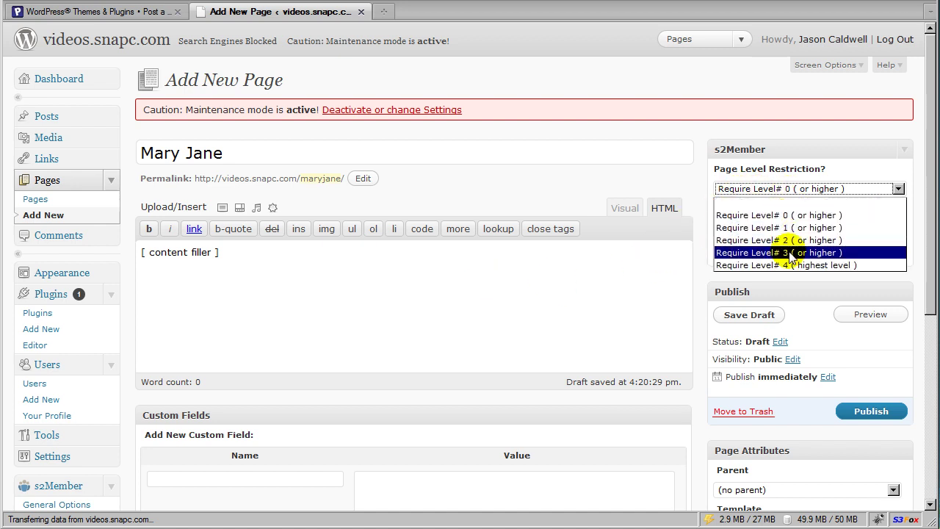
click(771, 217)
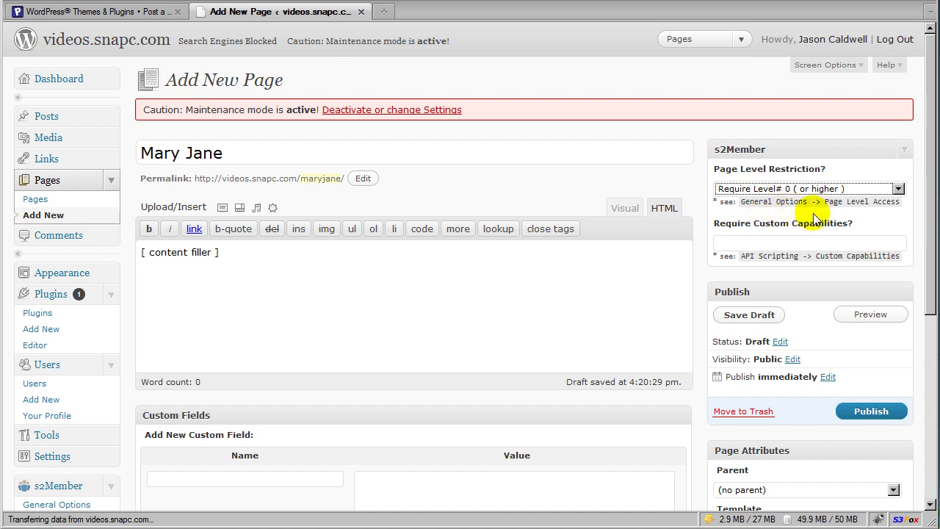
Require a custom capability matching the client's username for the page, and compare it with the permalink slug.
click(752, 244)
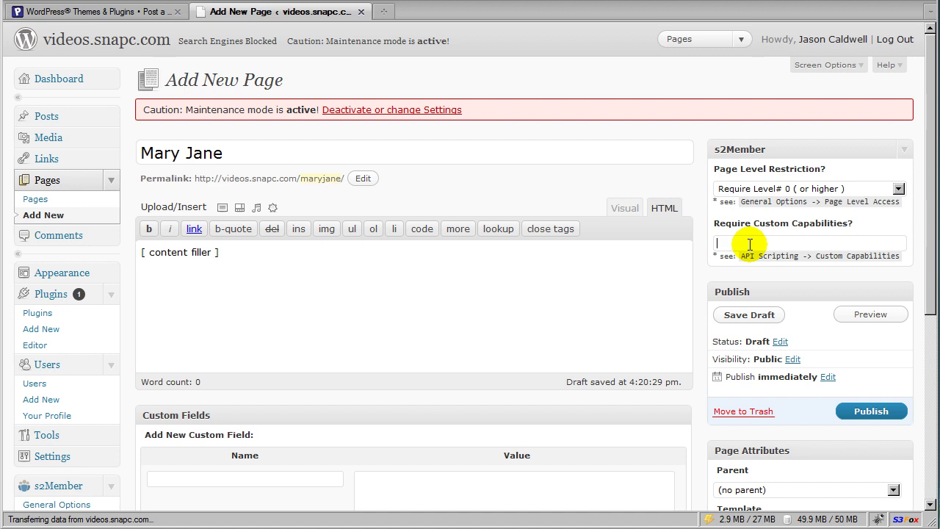
text(maryjane)
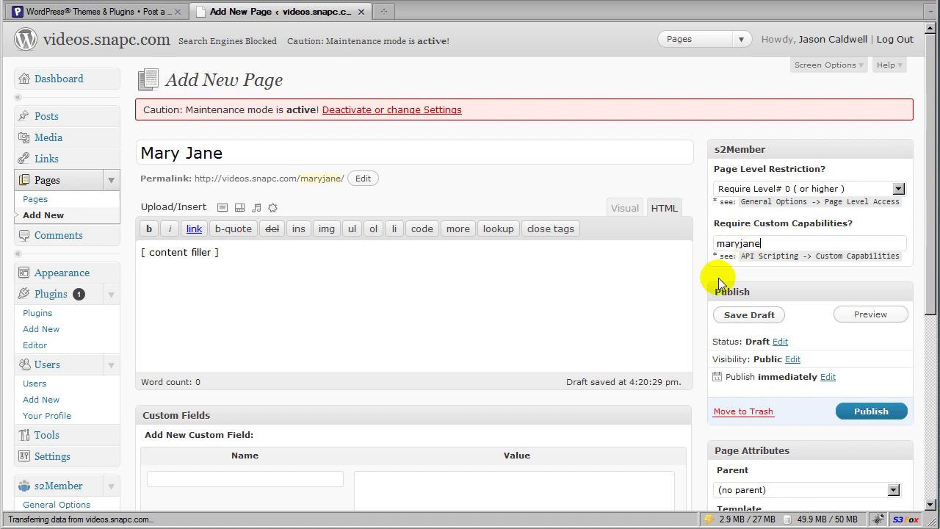
click(728, 272)
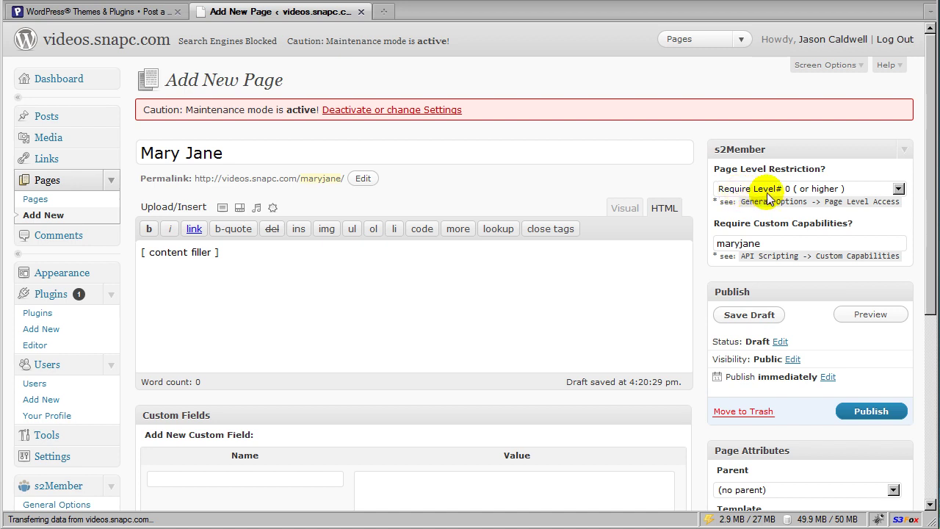
drag(760, 243, 698, 245)
click(756, 258)
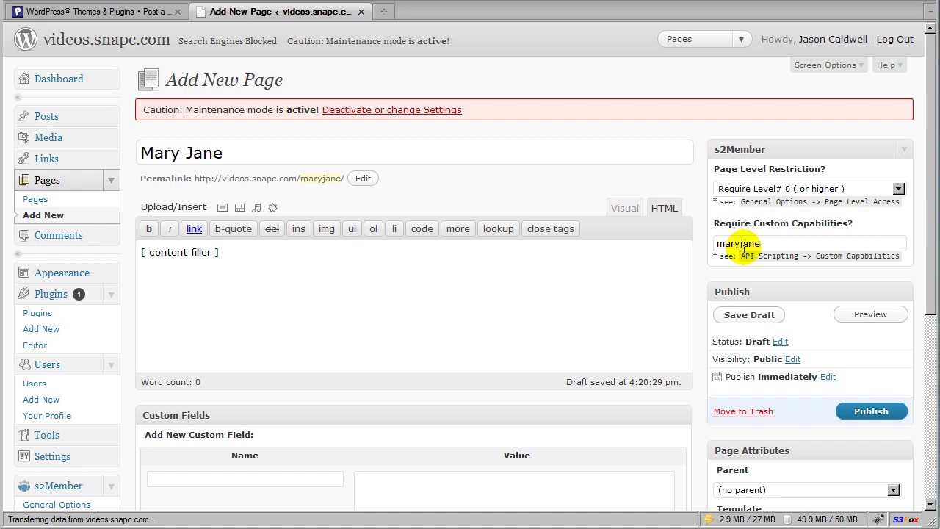
drag(764, 243, 728, 244)
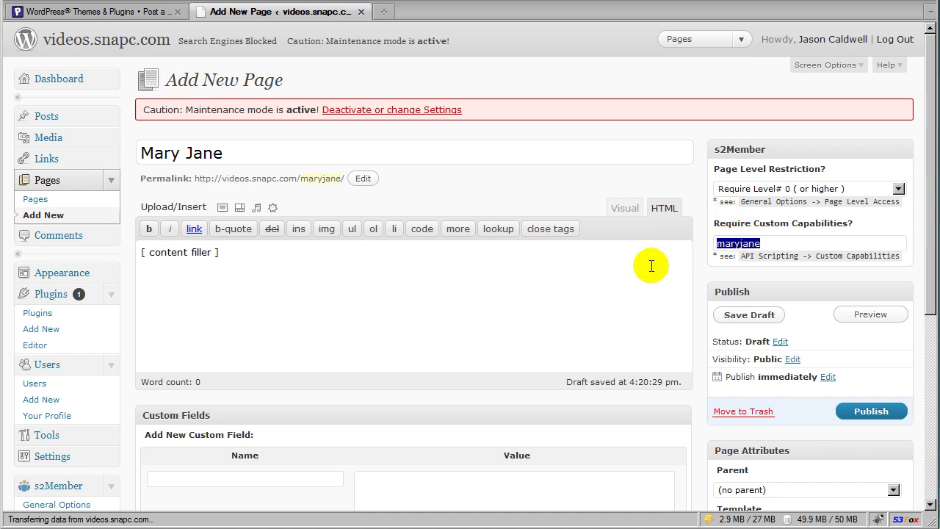
click(770, 243)
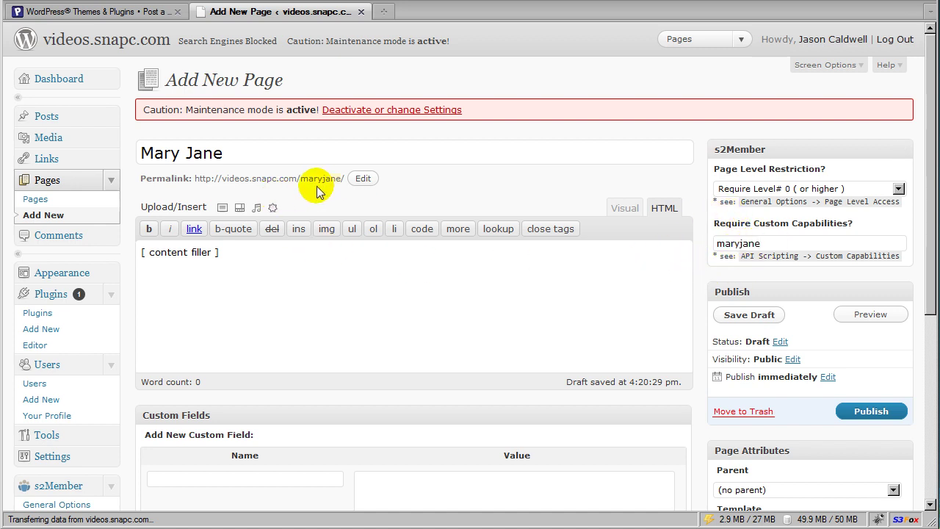
Copy the custom capability required by the client's page.
double_click(769, 244)
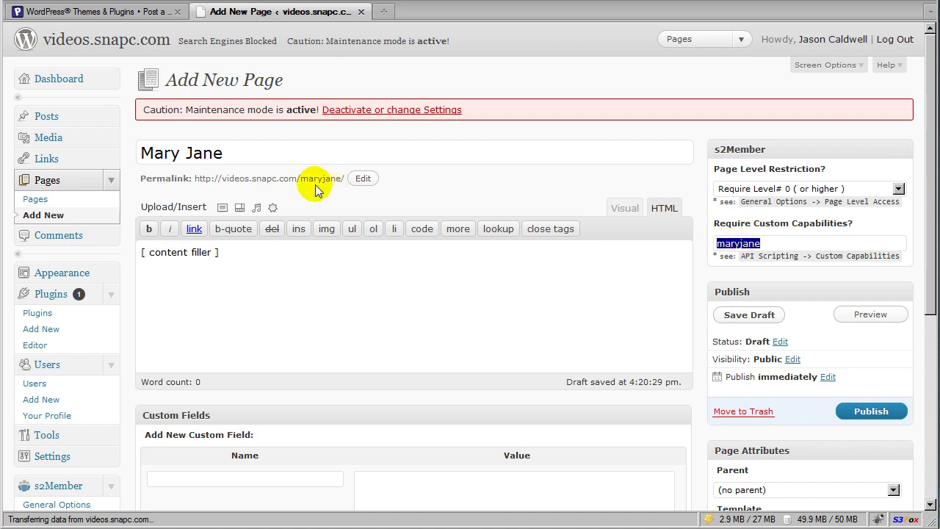
right_click(751, 246)
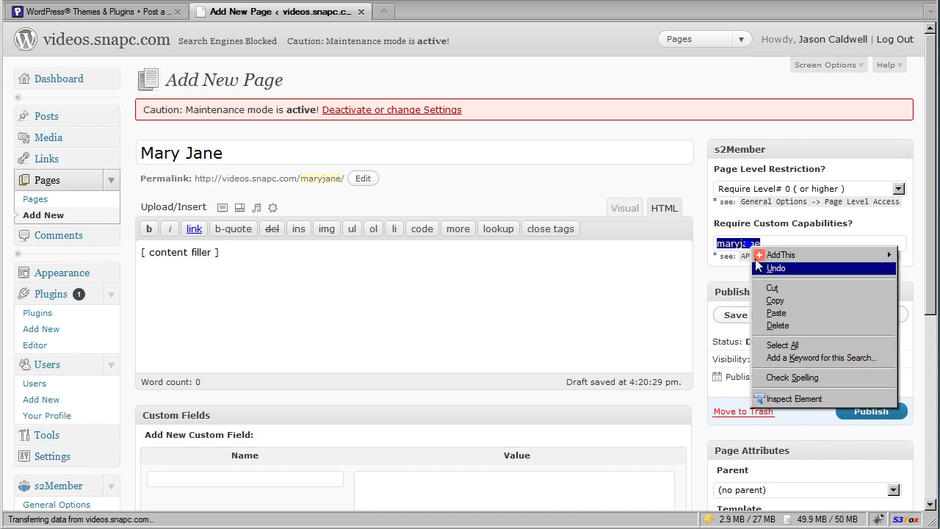
click(775, 302)
Open the Add New User form in a separate browser tab and switch to it.
scroll(59, 324, down, 3)
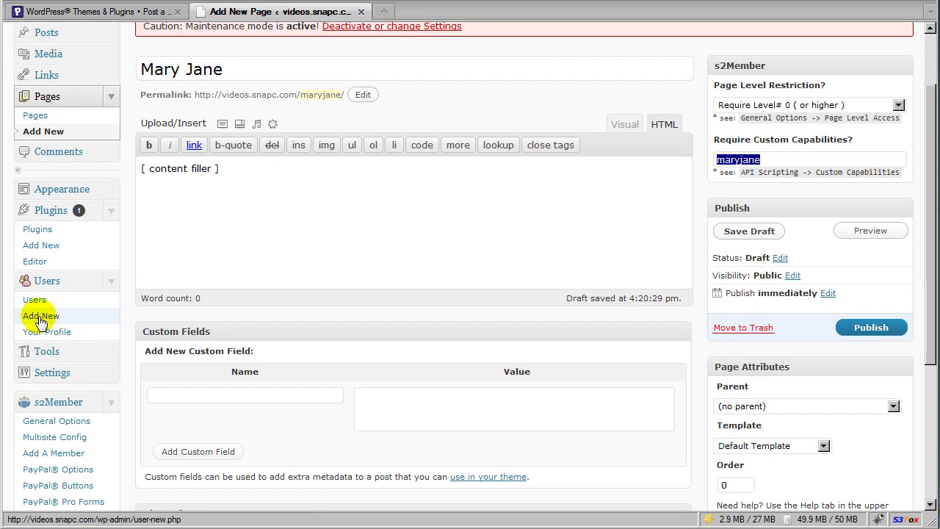
right_click(40, 316)
click(126, 338)
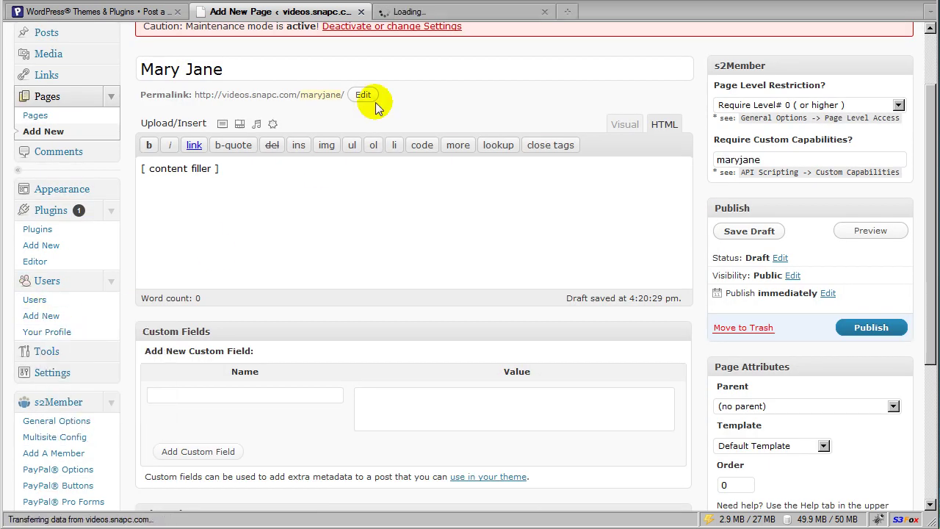
click(417, 12)
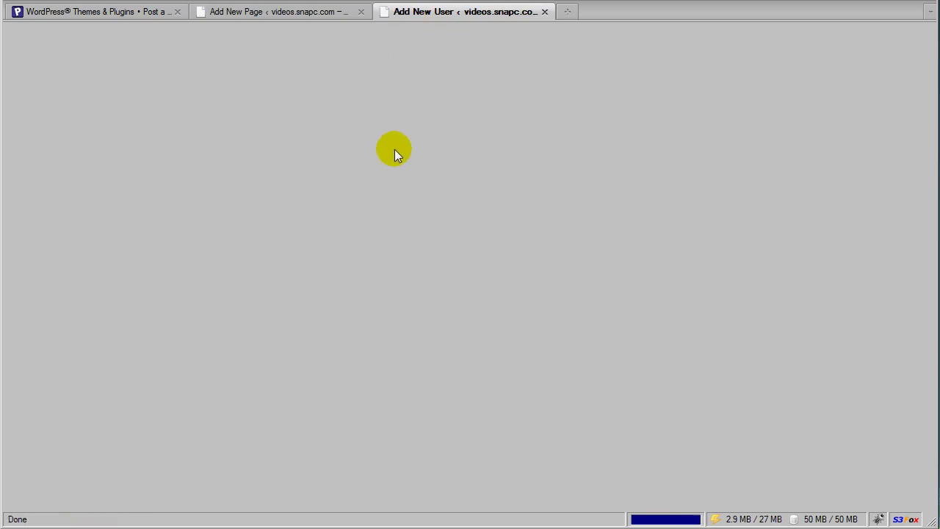
Fill in the new user's username, e-mail address, first name and last name.
click(336, 174)
text(may)
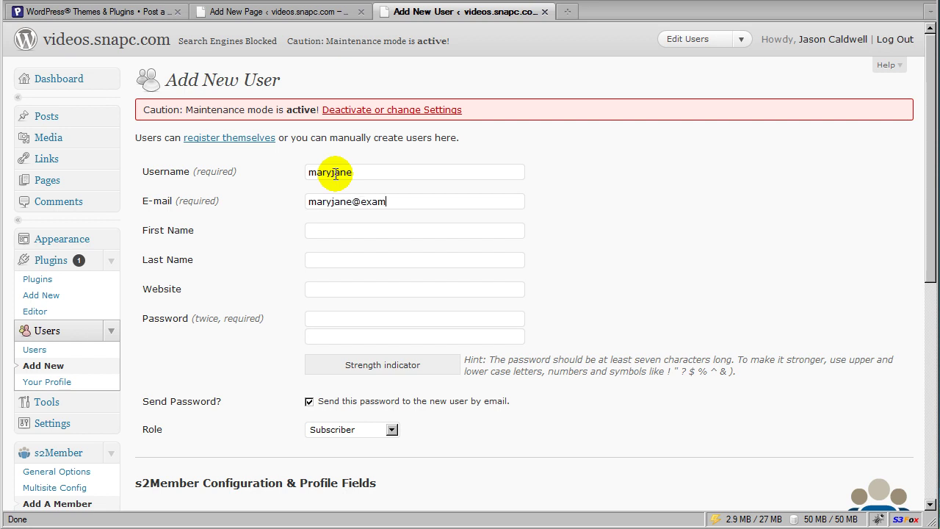
key(Tab)
text(May)
Review the roles available for the new user, including the s2Member levels, and keep Subscriber selected.
scroll(313, 250, down, 2)
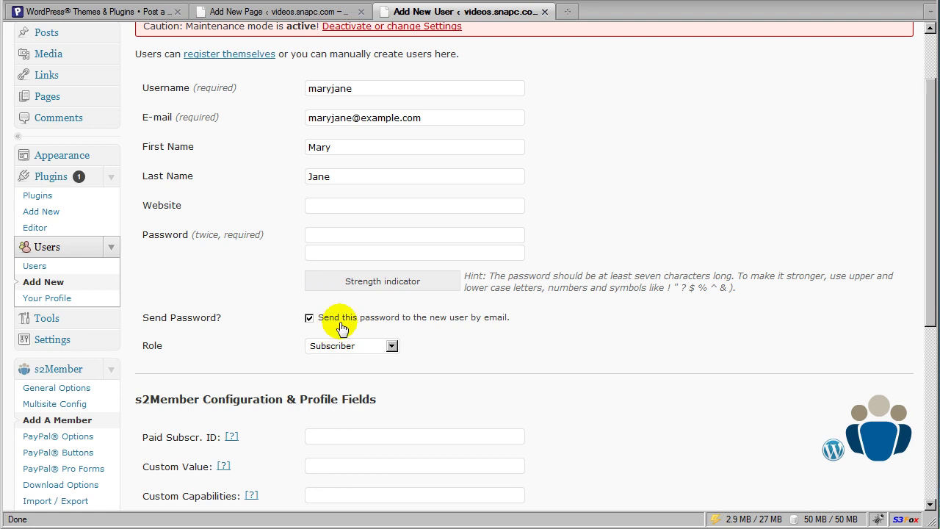
click(357, 347)
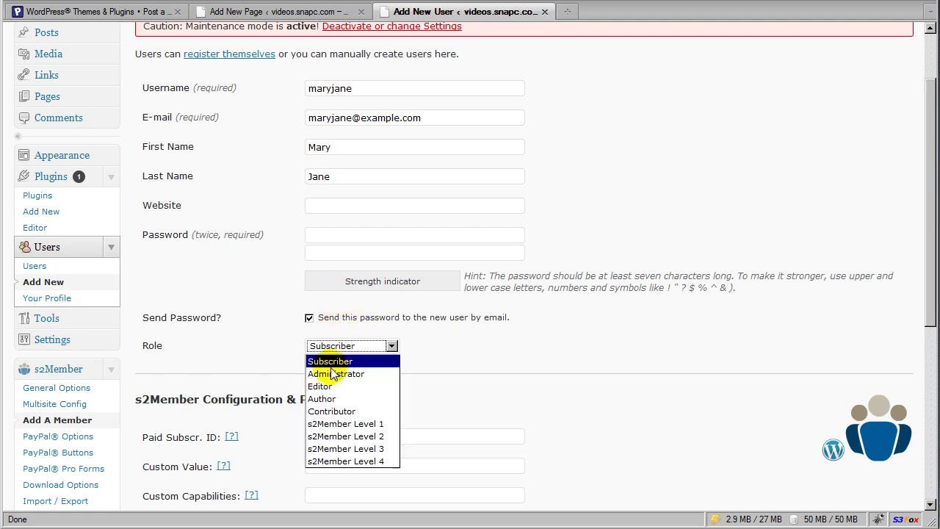
click(336, 360)
click(340, 347)
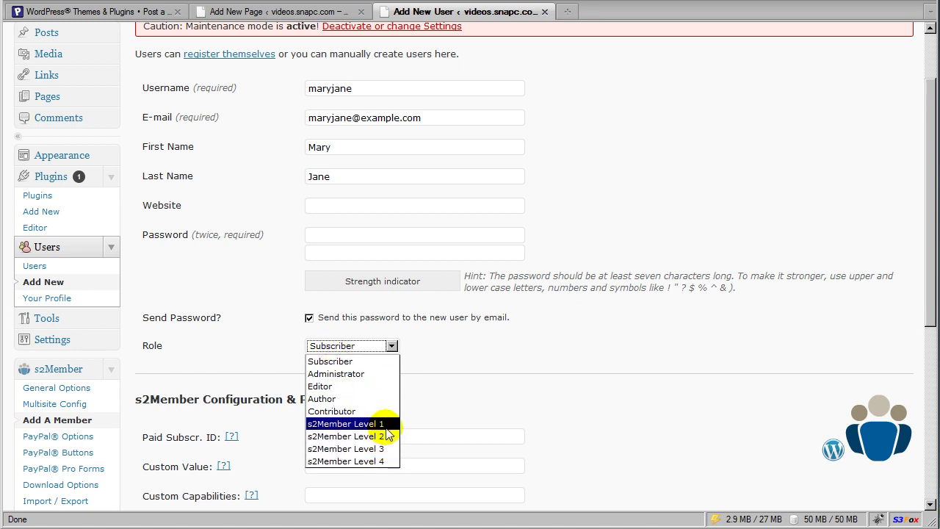
click(332, 365)
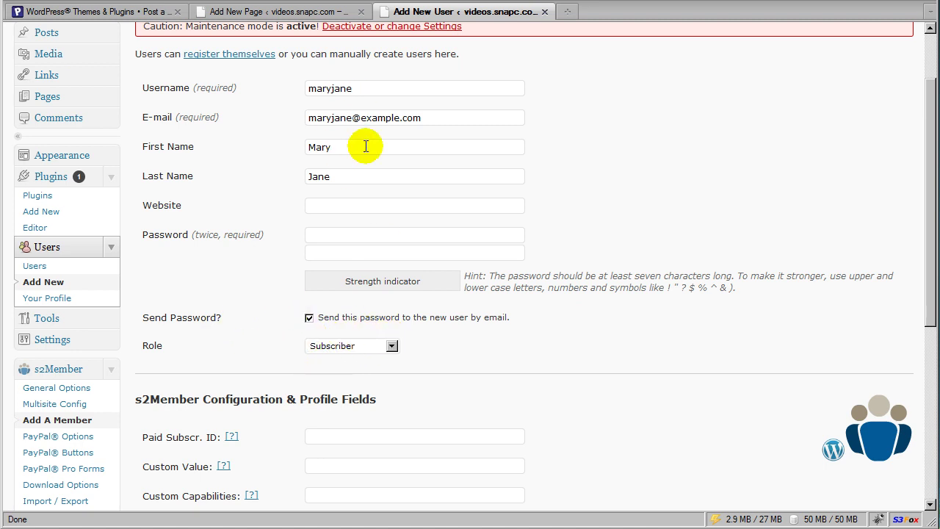
Paste the copied capability as the new user's Custom Capabilities in the s2Member profile fields.
scroll(361, 375, down, 6)
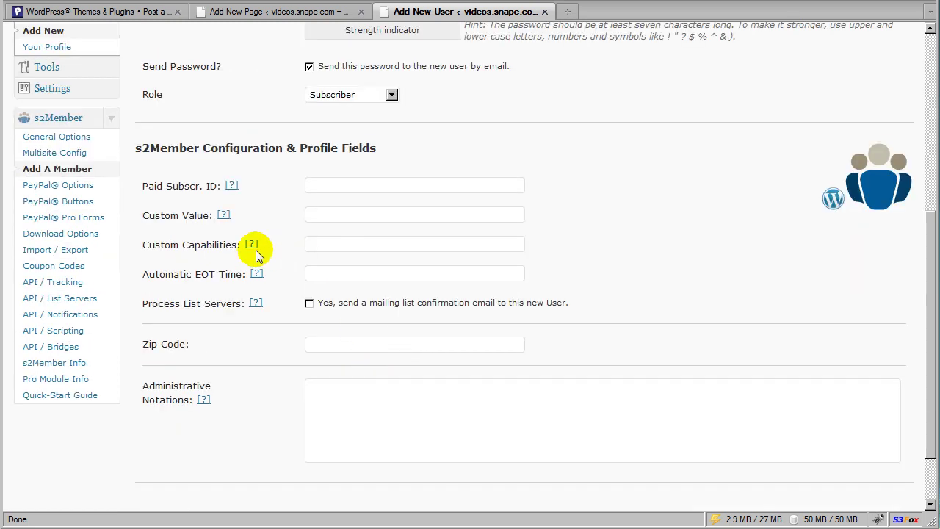
click(330, 246)
right_click(336, 245)
click(380, 321)
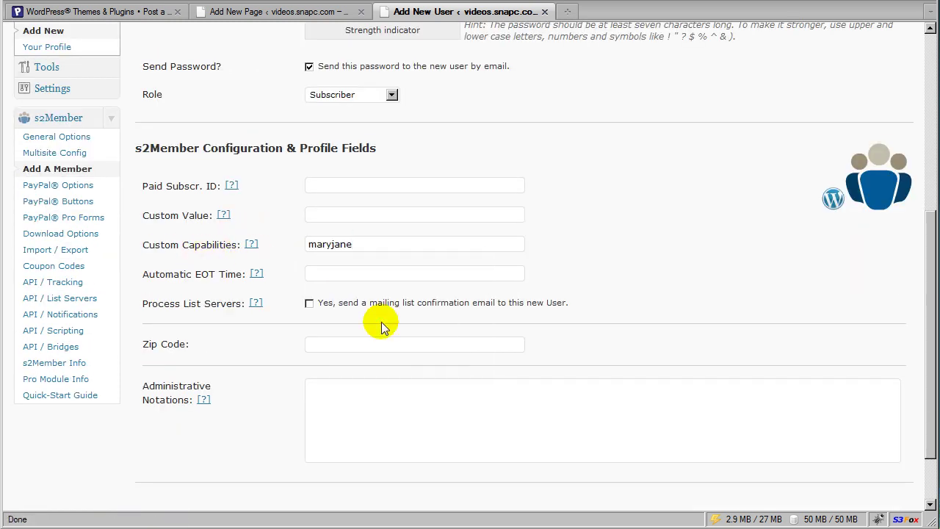
Check the Add New User form, comparing the username with the Custom Capabilities value.
scroll(382, 322, up, 8)
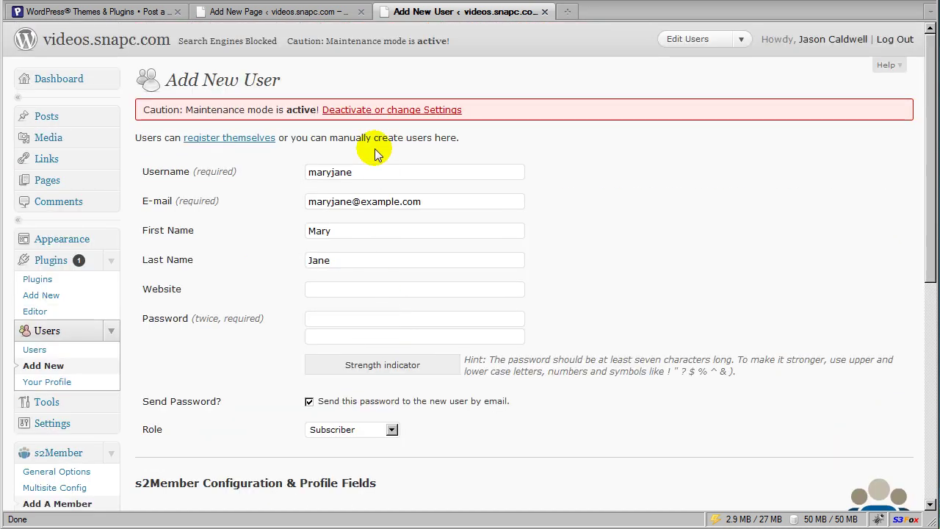
scroll(370, 162, down, 2)
double_click(360, 88)
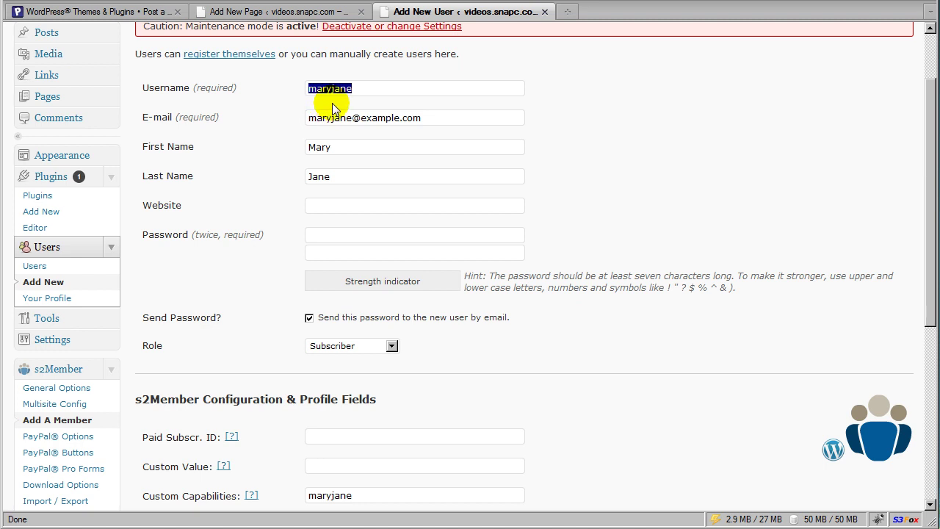
click(327, 89)
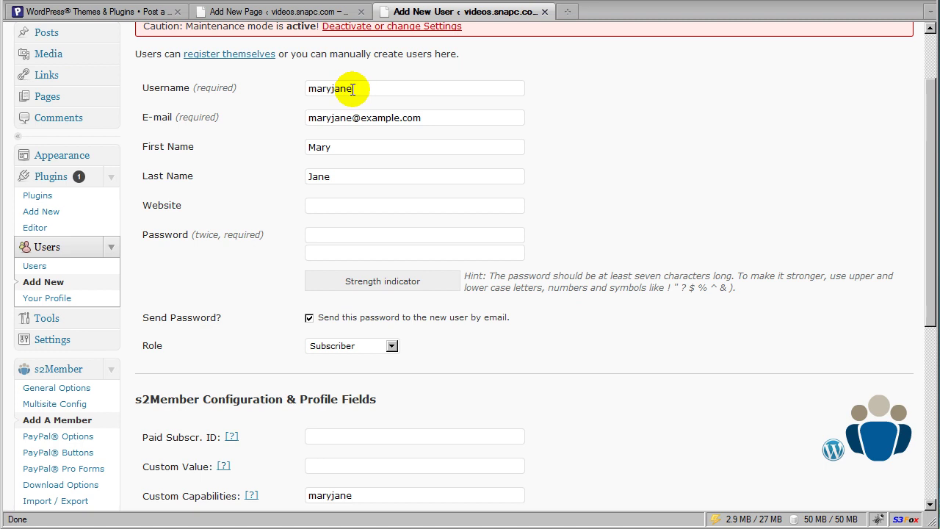
scroll(361, 193, down, 6)
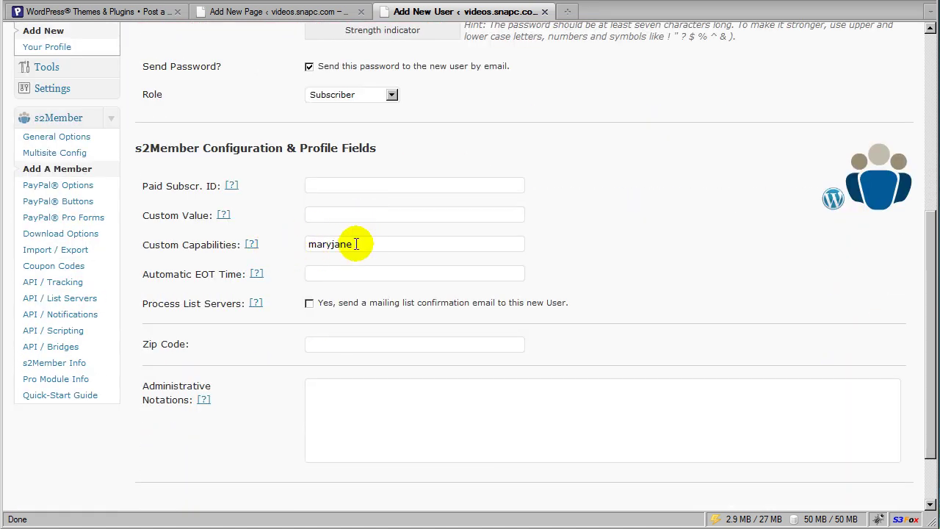
drag(356, 244, 308, 244)
click(338, 257)
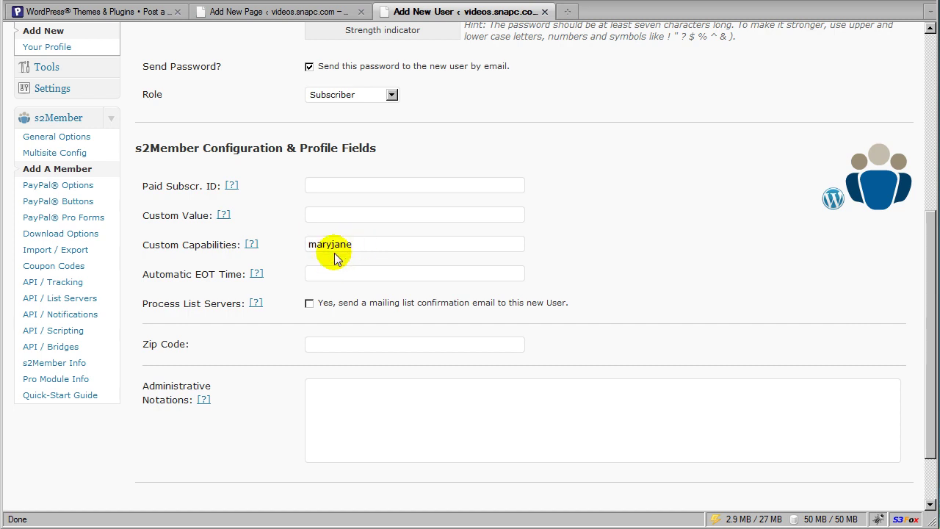
scroll(356, 252, down, 2)
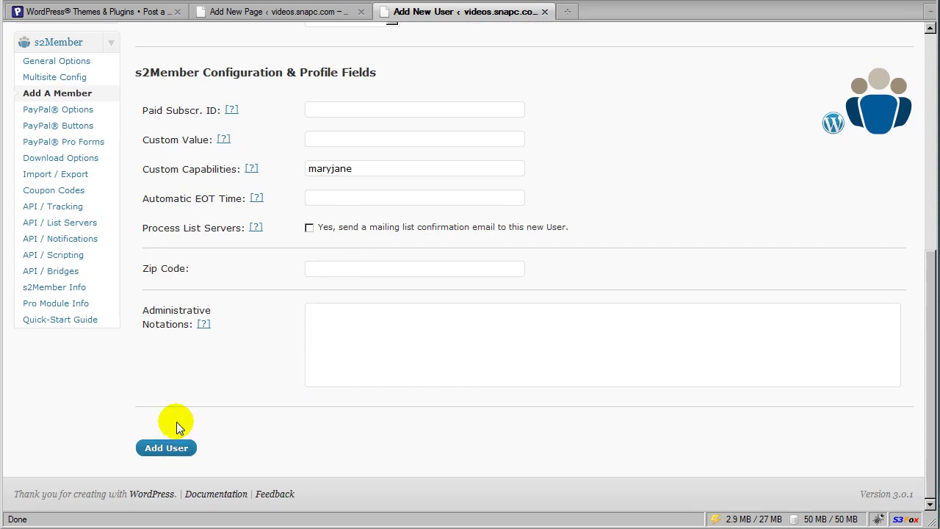
scroll(178, 426, up, 9)
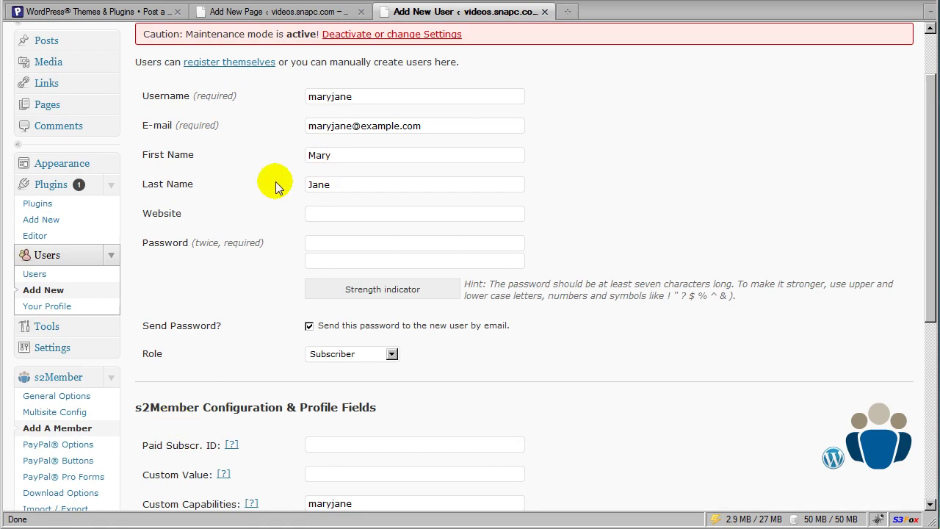
scroll(294, 176, up, 2)
Switch back to the Add New Page tab and copy the page's required custom capability.
click(259, 11)
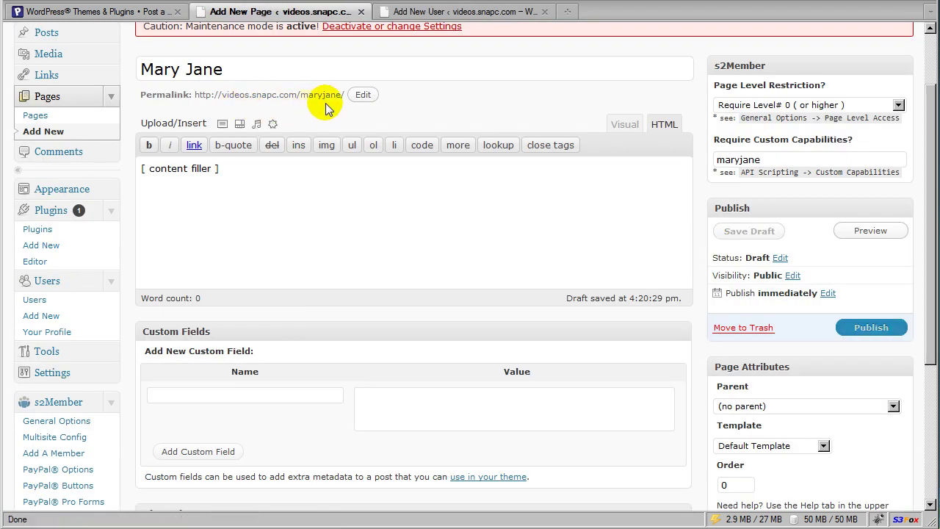
double_click(768, 161)
key(ctrl+c)
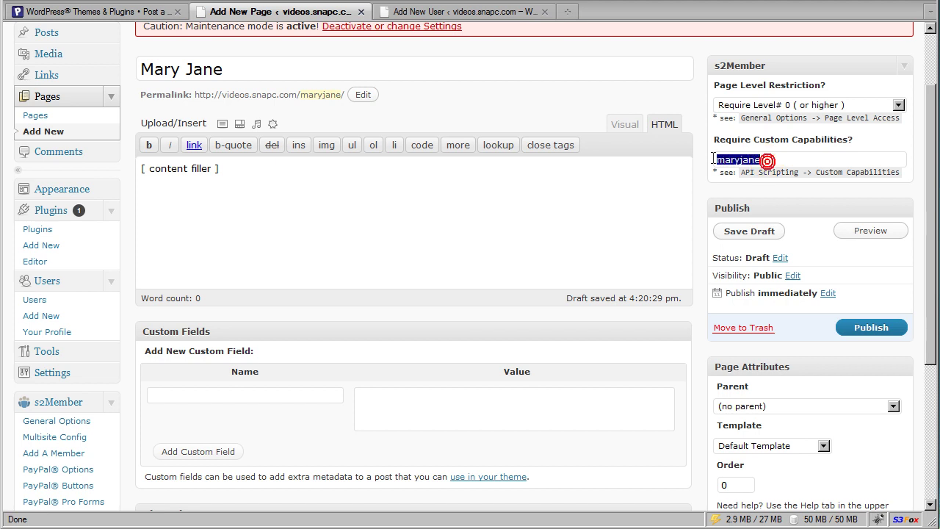
click(777, 160)
click(767, 159)
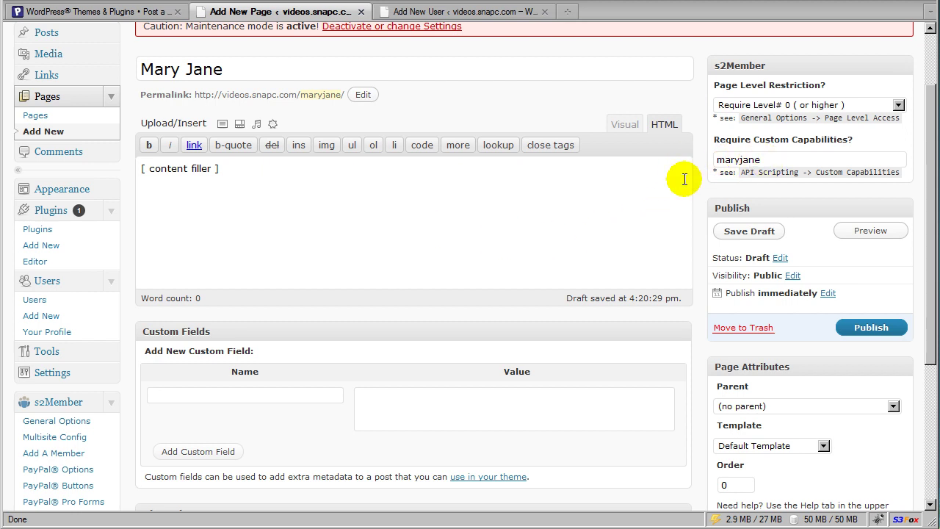
Replace the page's filler content with a greeting to the client by name and a "link PDF" line.
drag(220, 169, 132, 170)
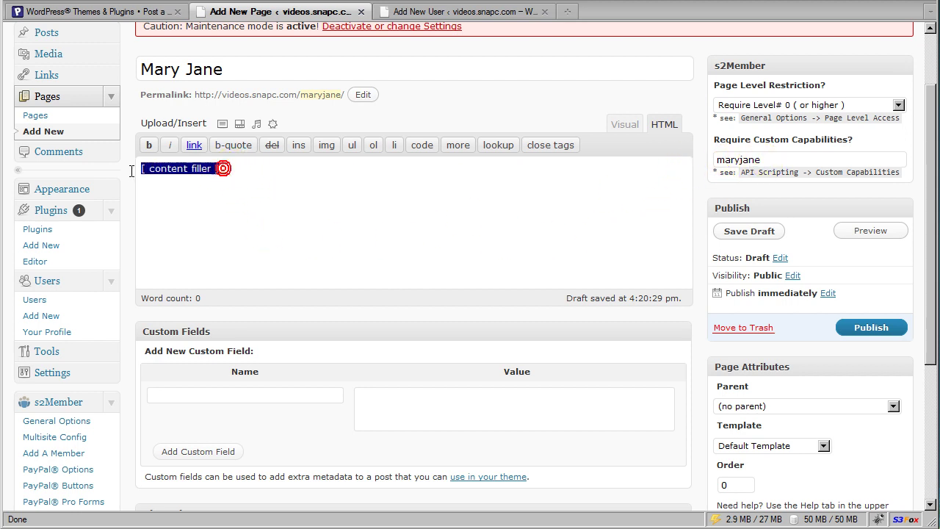
text(Hi Mary Jane,)
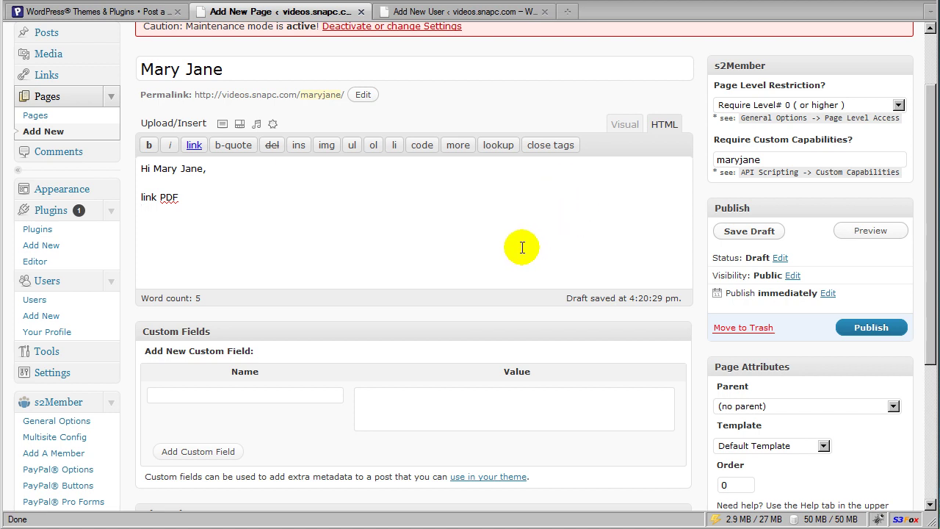
scroll(522, 245, up, 2)
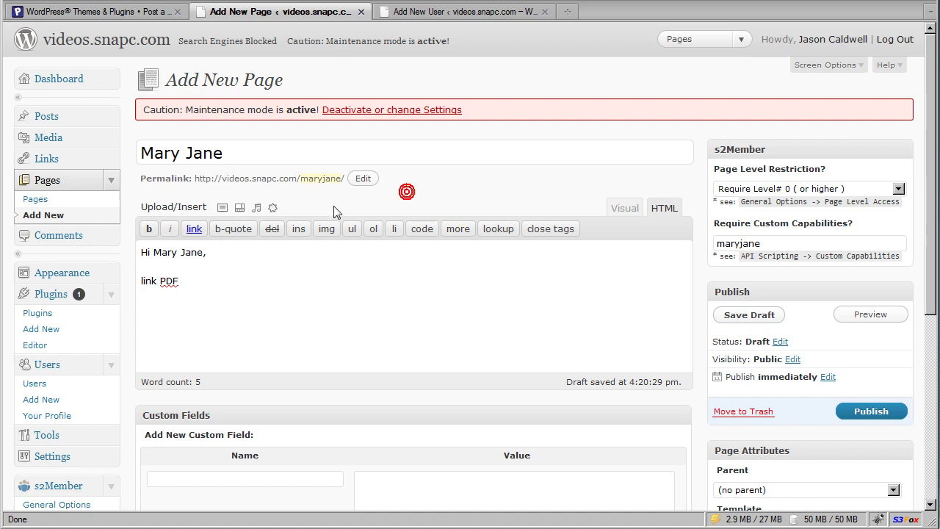
scroll(129, 210, down, 2)
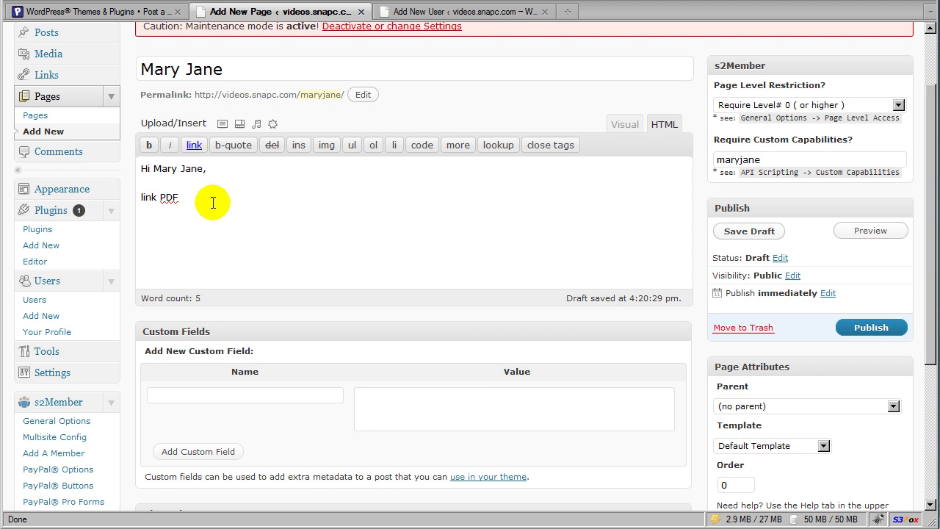
scroll(220, 195, up, 2)
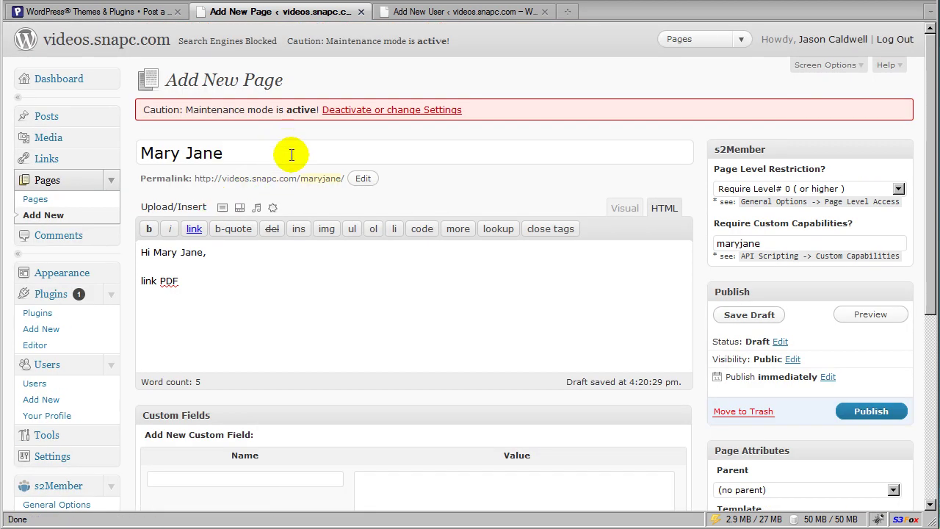
Open the s2Member PayPal Buttons page in a separate browser tab and switch to it.
scroll(272, 198, down, 2)
scroll(254, 226, down, 3)
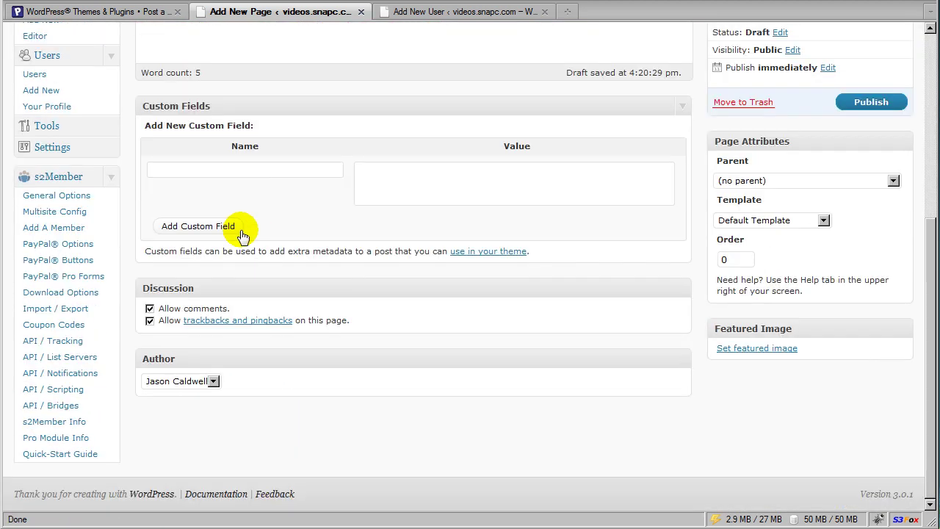
right_click(69, 260)
click(99, 284)
click(422, 12)
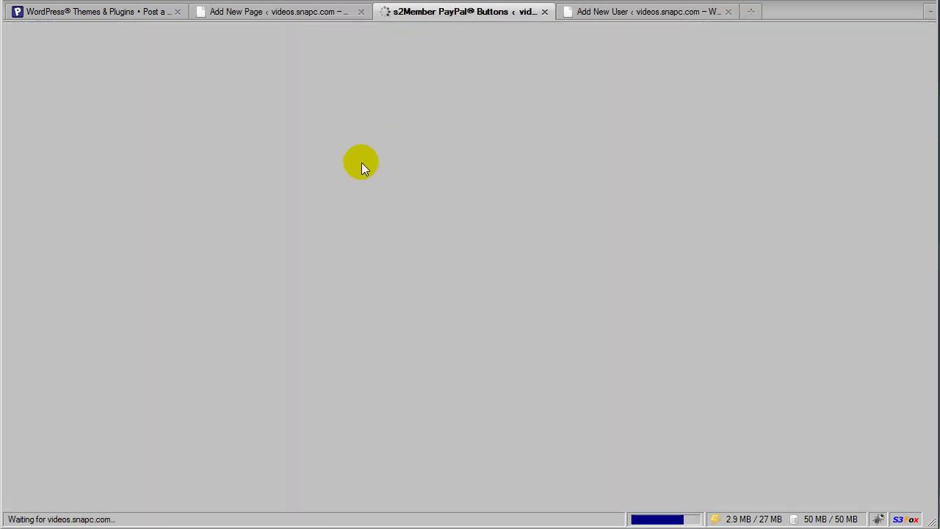
Paste the copied capability as the Custom Capabilities for the Level #1 PayPal button and generate its button code.
scroll(371, 158, down, 2)
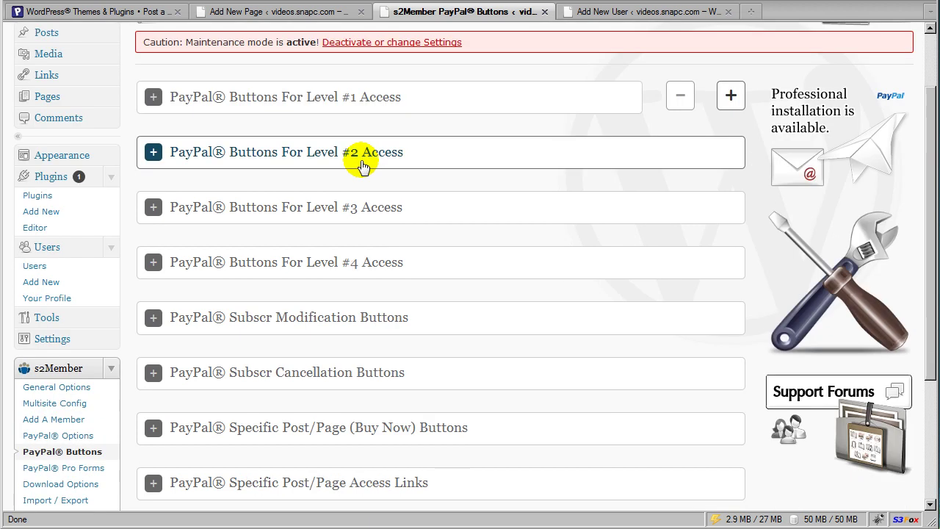
click(377, 109)
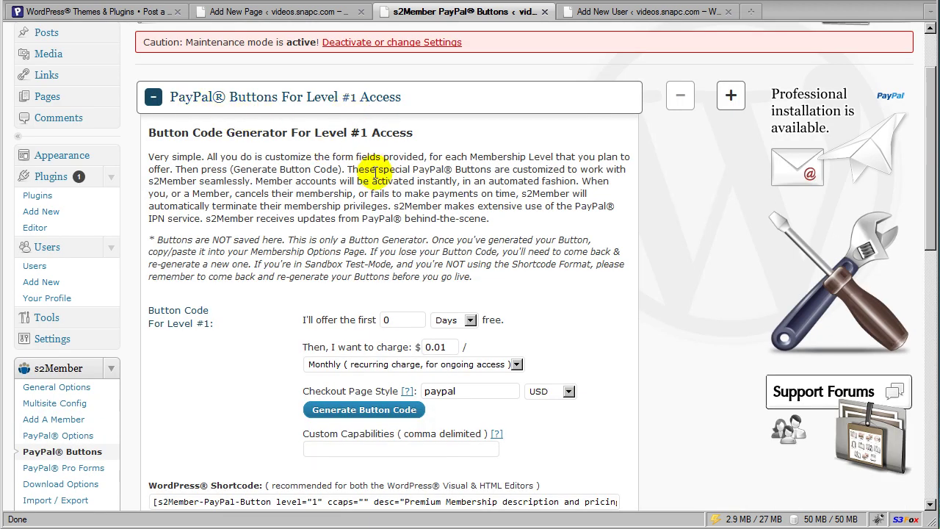
scroll(369, 165, down, 4)
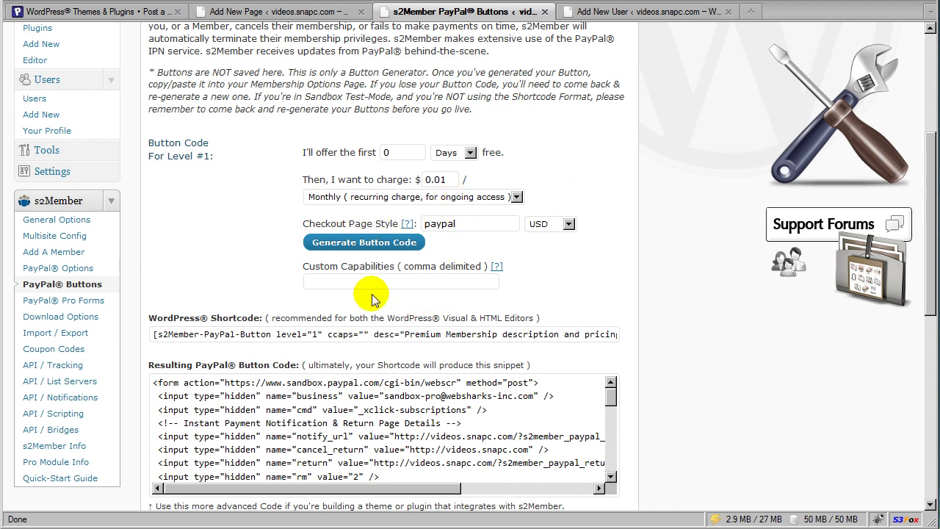
right_click(334, 280)
click(361, 349)
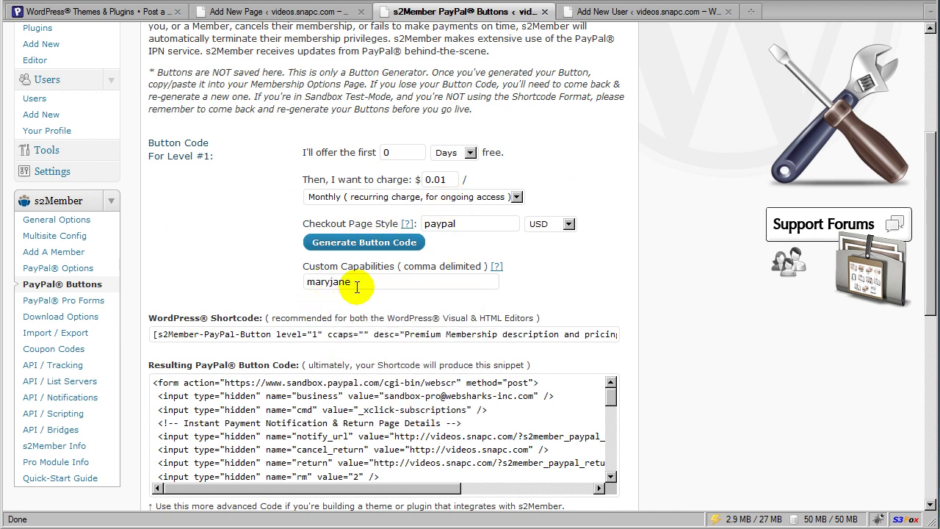
click(374, 243)
click(450, 251)
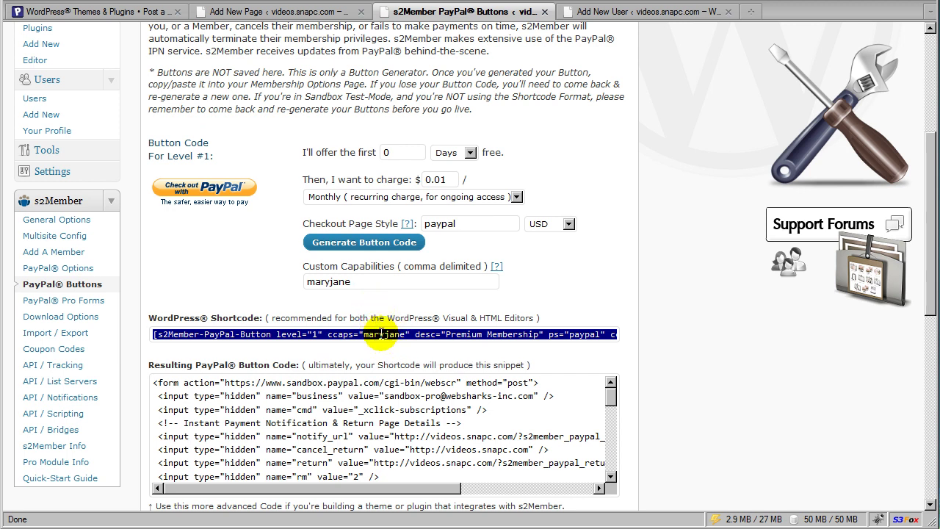
Collapse the Level #1 PayPal button section and return to the forum topic with the client portal question.
scroll(379, 298, up, 2)
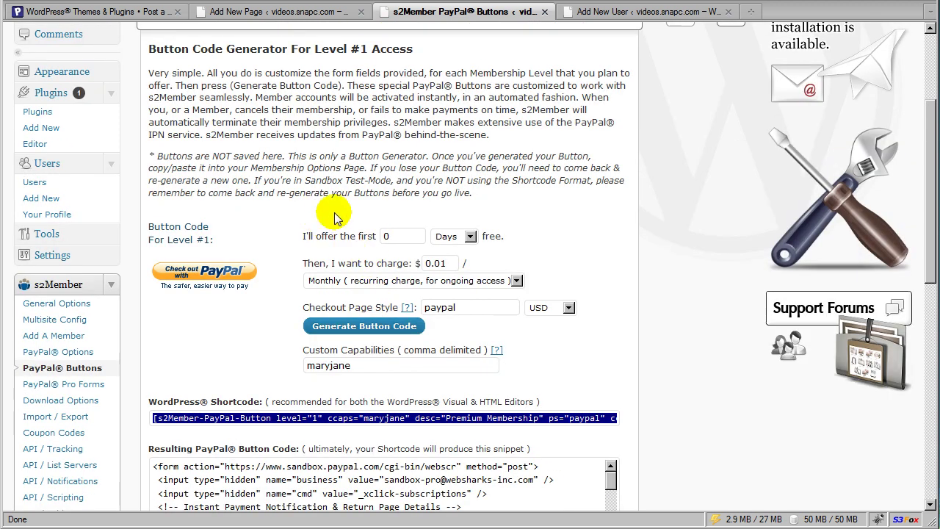
scroll(335, 214, up, 5)
click(292, 169)
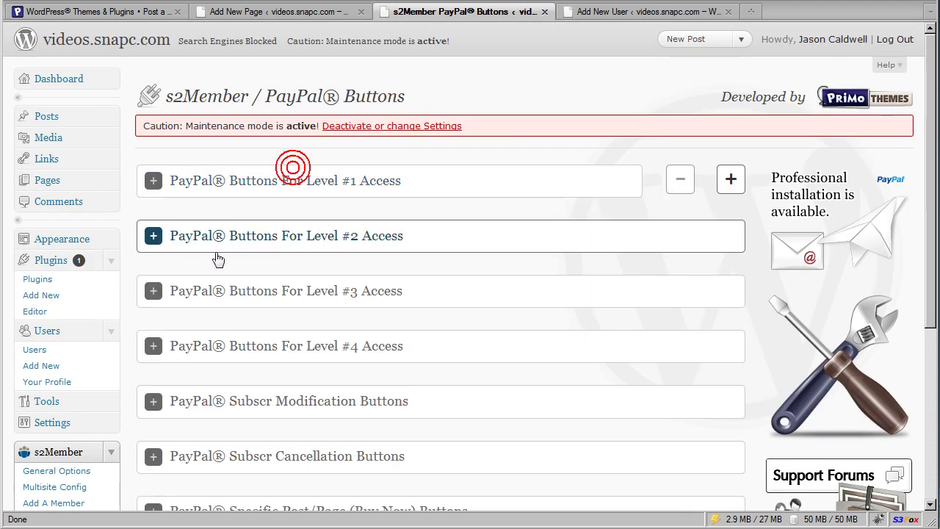
scroll(227, 249, down, 2)
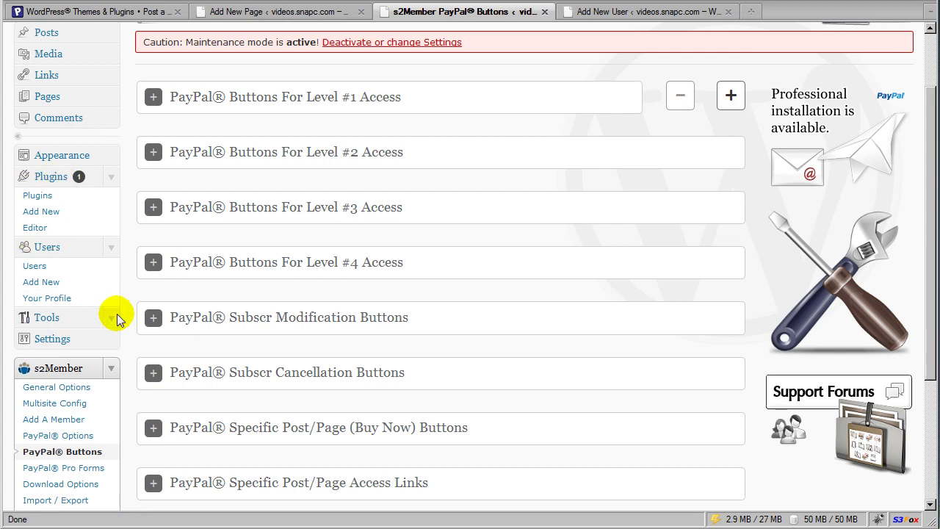
scroll(130, 332, down, 2)
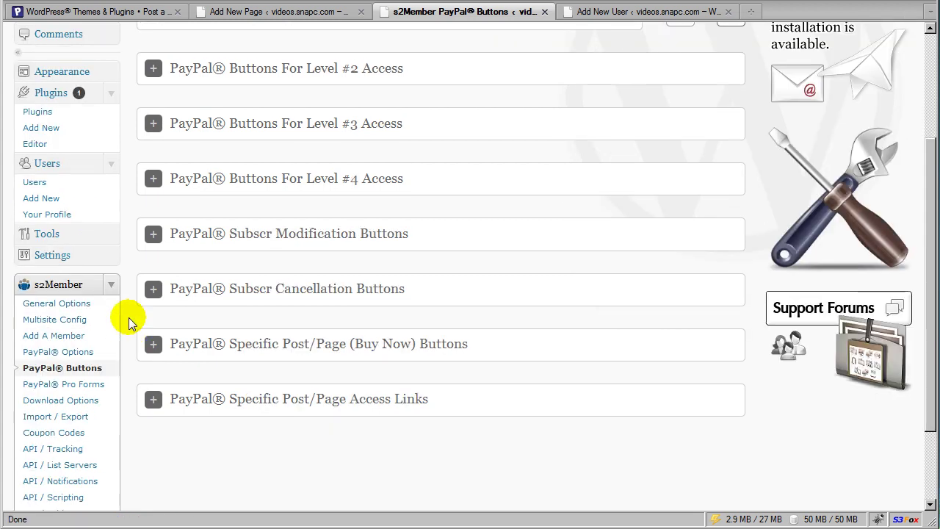
scroll(130, 323, down, 2)
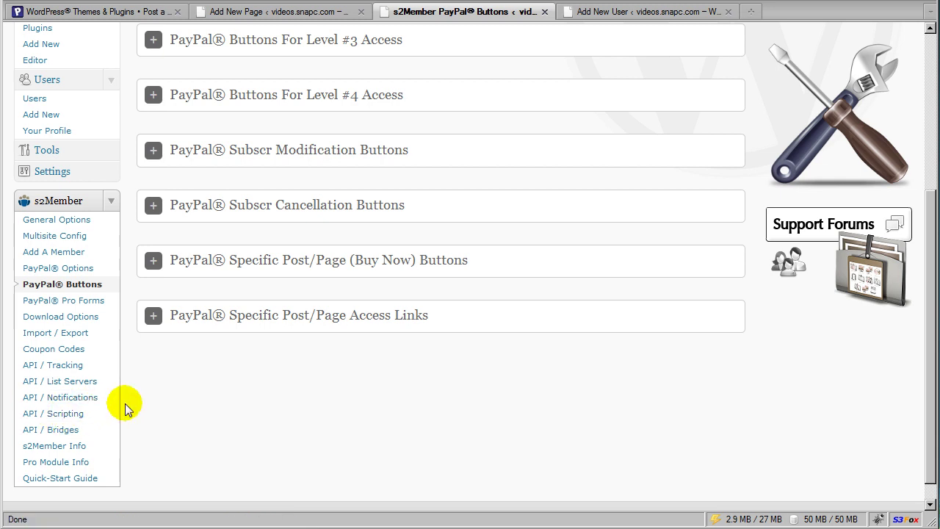
scroll(139, 397, up, 5)
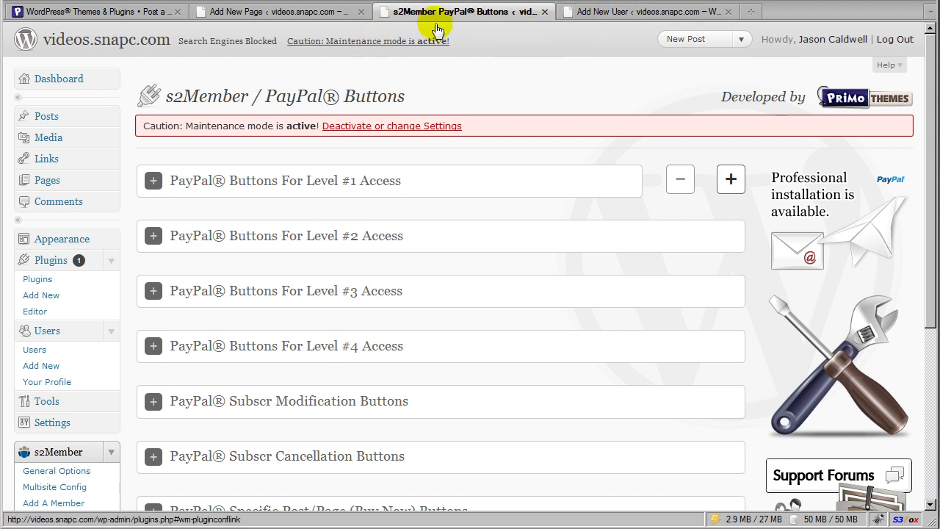
click(132, 12)
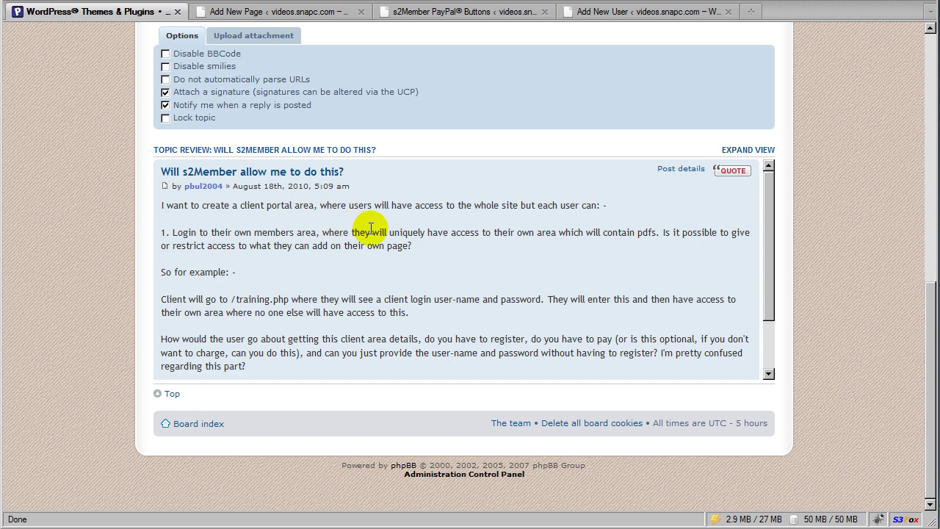